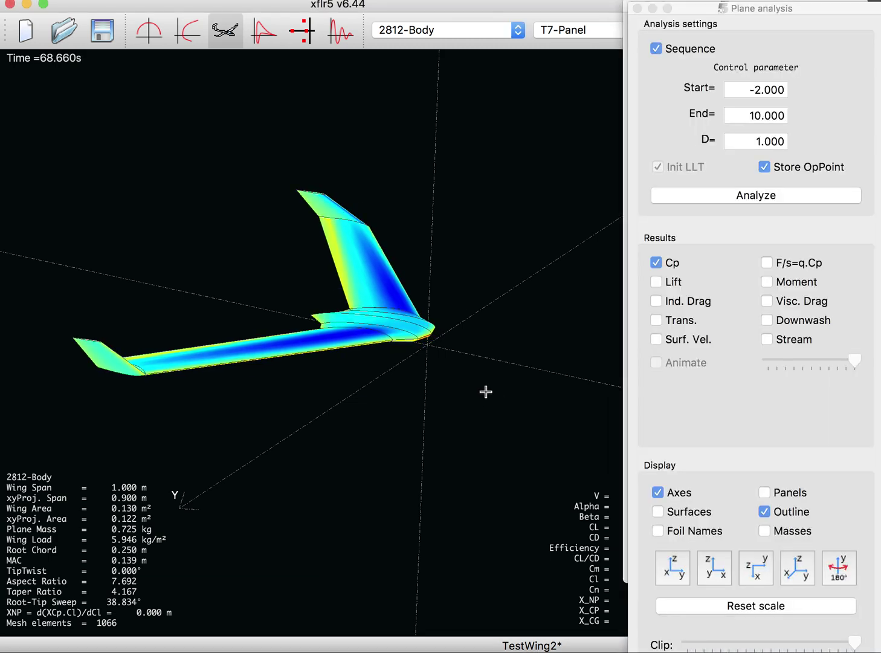
- Orbit the flying wing toward a top view, pan it down-right, and drag Plane analysis aside
{"action": "left_click_drag", "start_coordinate": [431, 358], "coordinate": [388, 363]}
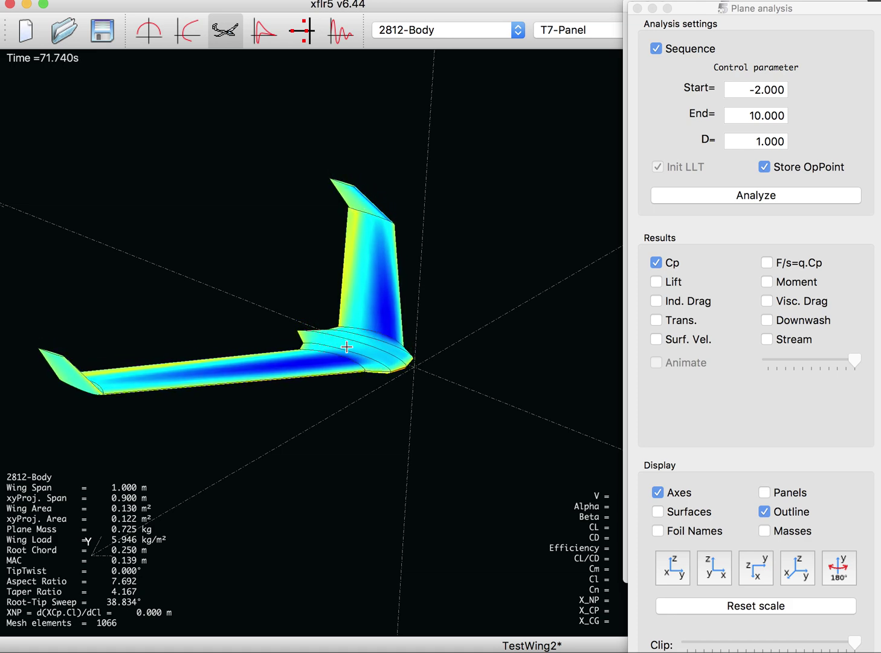
{"action": "left_click", "coordinate": [385, 356]}
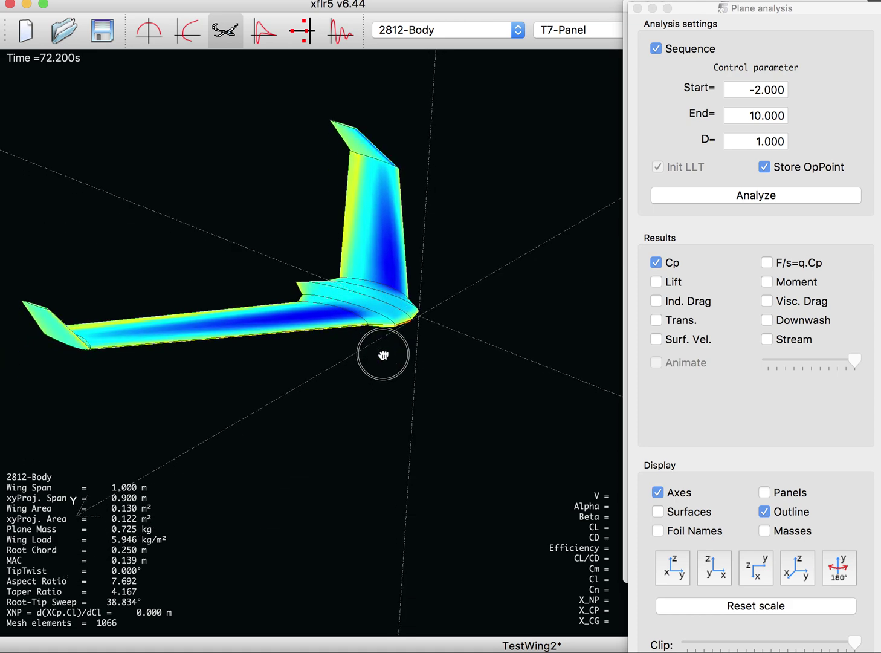
{"action": "left_click", "coordinate": [383, 342]}
{"action": "left_click_drag", "start_coordinate": [383, 343], "coordinate": [417, 399]}
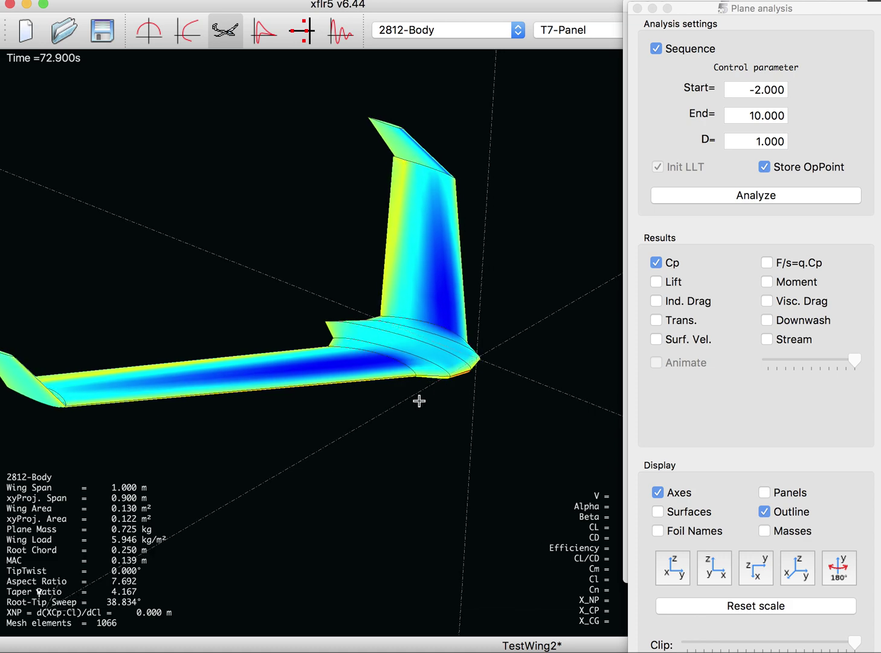
{"action": "left_click_drag", "start_coordinate": [702, 15], "coordinate": [714, 65]}
- Bring the Stability panel forward and step through longitudinal modes 1 to 4
{"action": "left_click", "coordinate": [700, 7]}
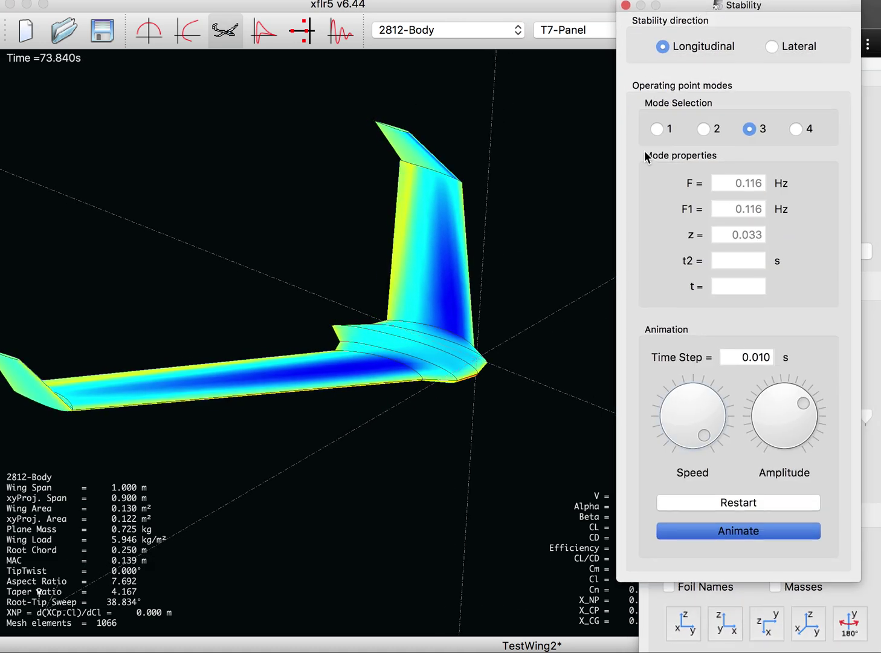
{"action": "left_click", "coordinate": [657, 128]}
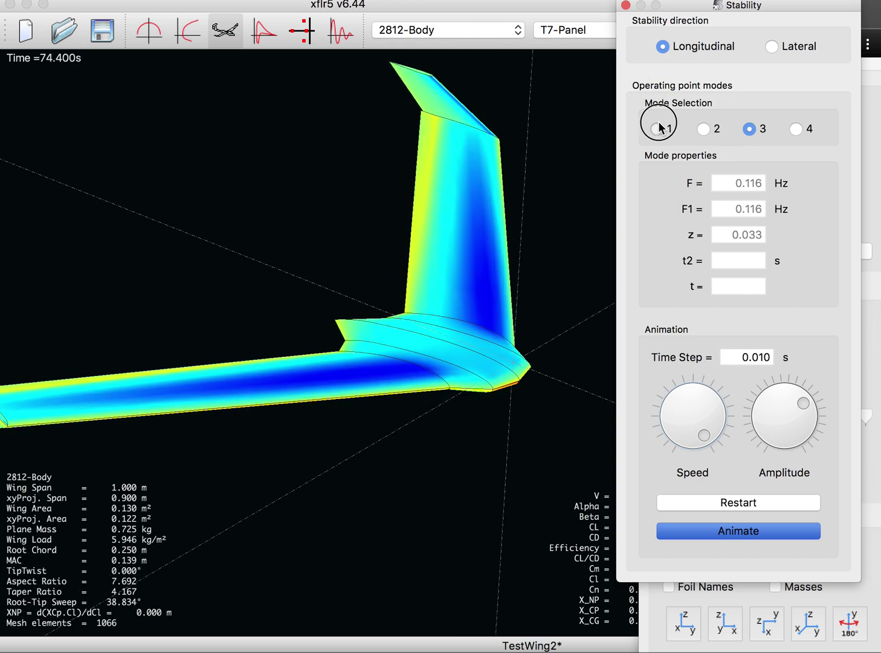
{"action": "left_click", "coordinate": [703, 129]}
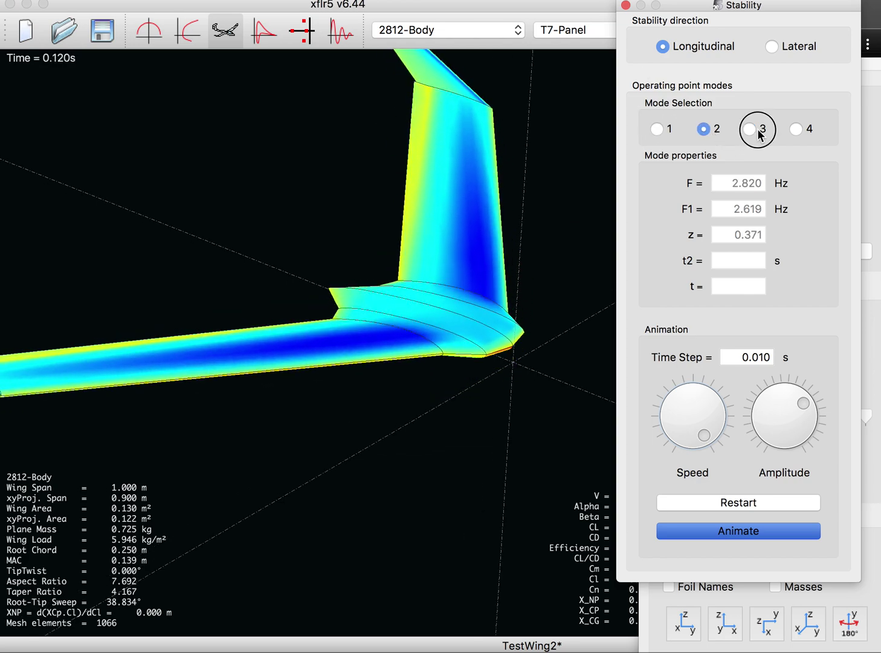
{"action": "left_click", "coordinate": [750, 128]}
{"action": "left_click", "coordinate": [796, 129]}
- Step through lateral modes 1–3, ending on mode 3 (0.808 Hz), and show the time-response graphs
{"action": "left_click", "coordinate": [771, 49]}
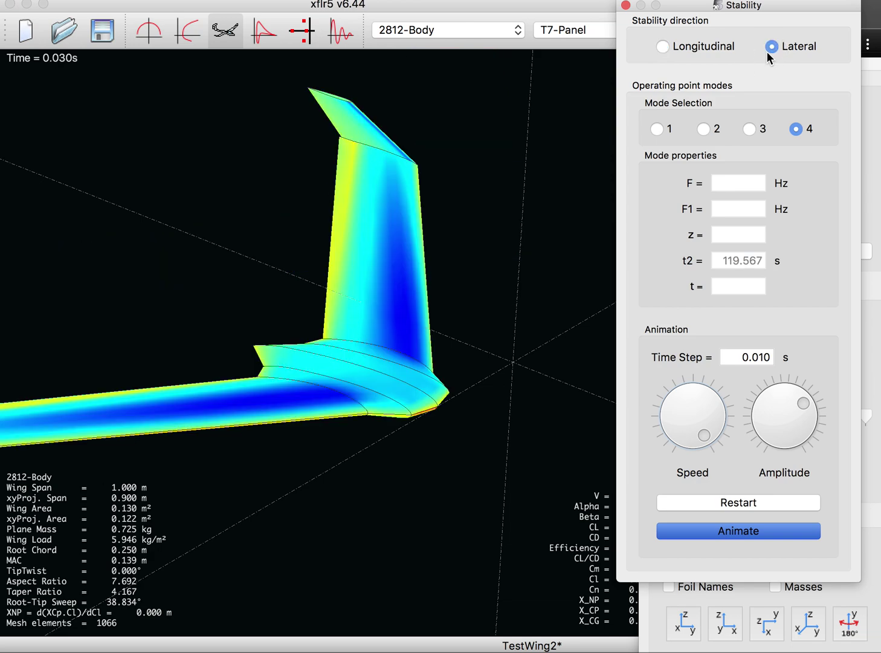
{"action": "left_click", "coordinate": [659, 129]}
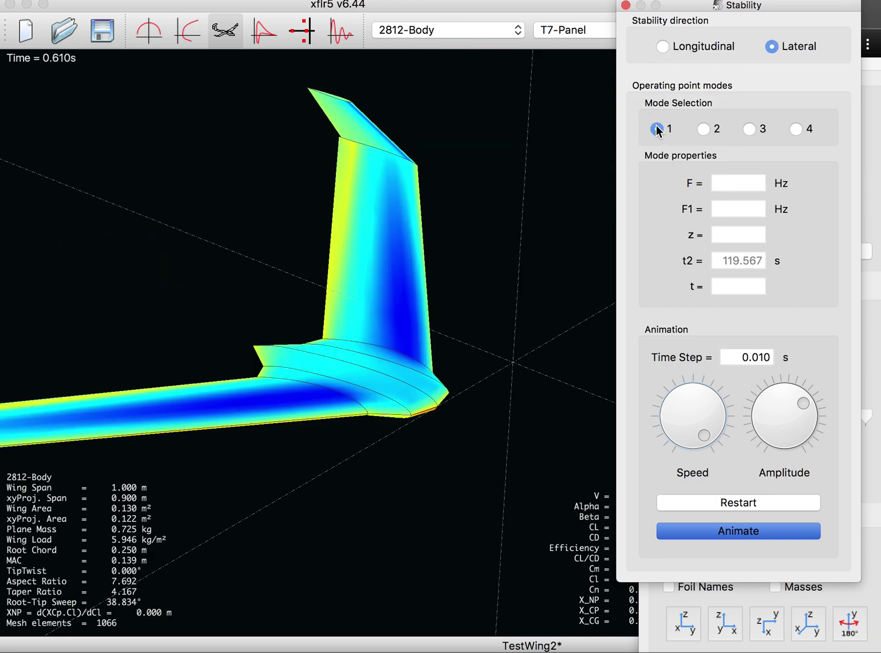
{"action": "left_click", "coordinate": [704, 129]}
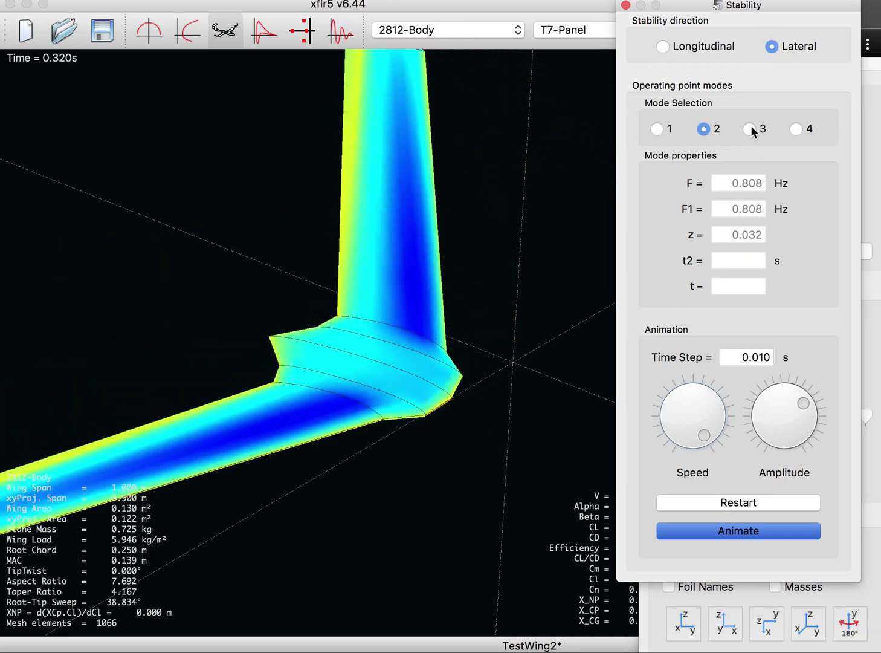
{"action": "left_click", "coordinate": [751, 129]}
{"action": "left_click", "coordinate": [336, 34]}
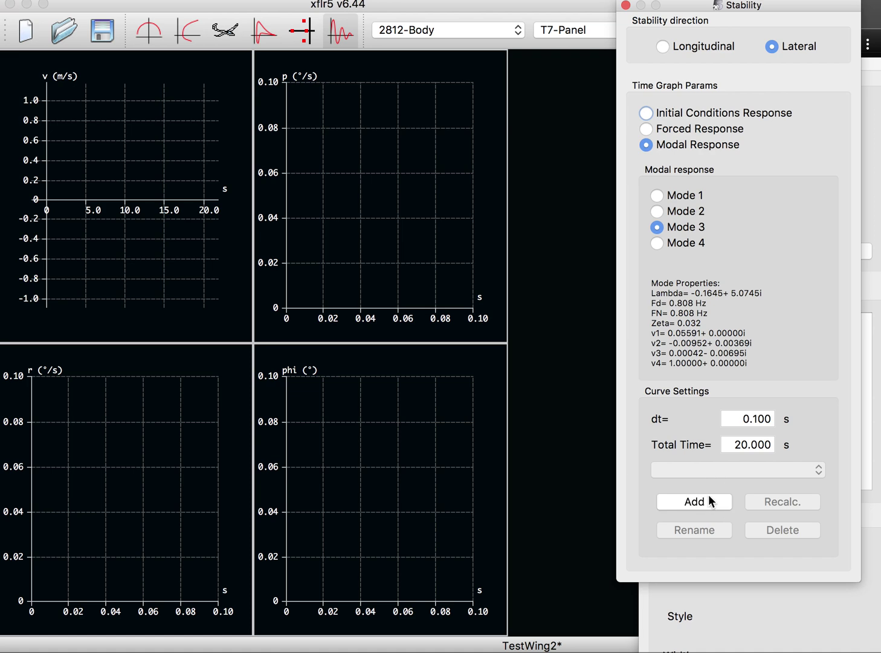
- Add lateral mode 3's modal response as 'New curve 0' on the v, p, r and phi graphs
{"action": "left_click", "coordinate": [711, 502]}
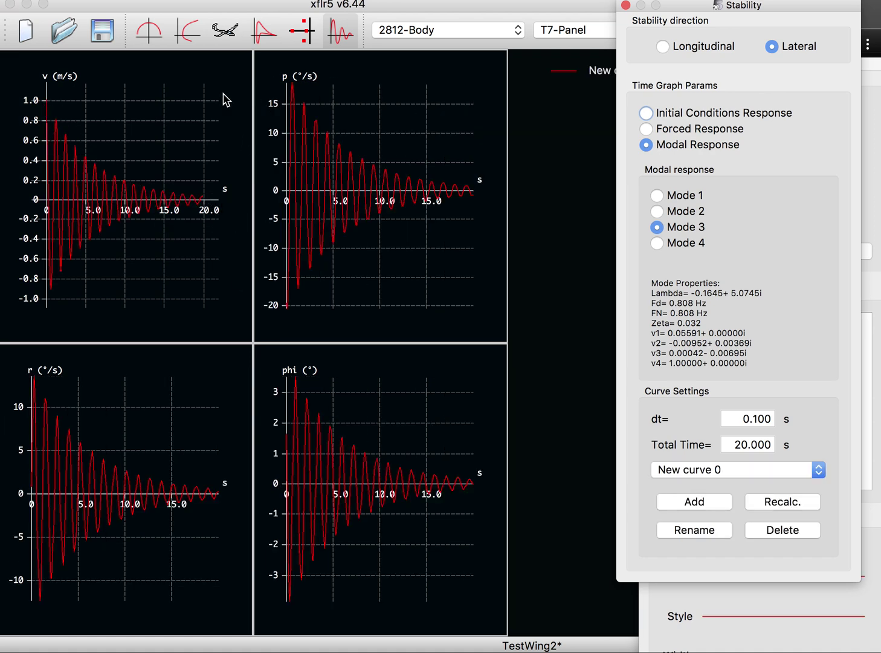
- Return to the 3D wing view and select longitudinal mode 2 (2.820 Hz, damping 0.371)
{"action": "left_click", "coordinate": [222, 38]}
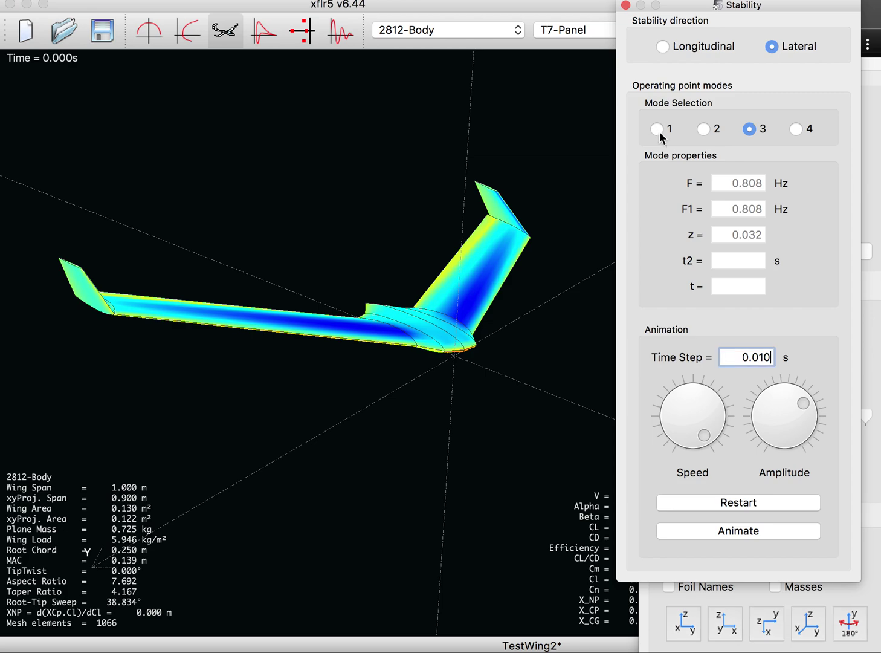
{"action": "left_click", "coordinate": [657, 129]}
{"action": "left_click", "coordinate": [706, 129]}
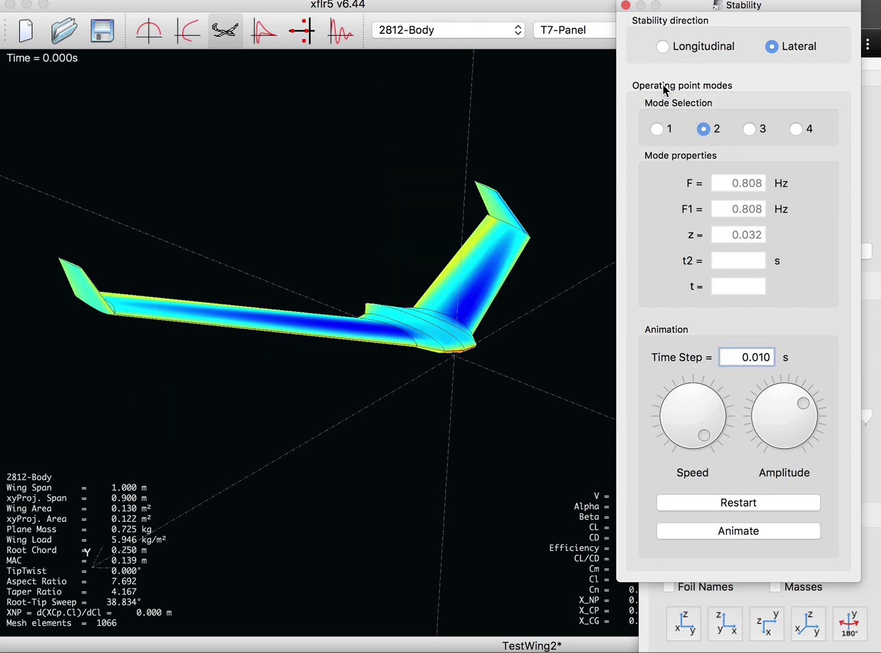
{"action": "left_click", "coordinate": [692, 48]}
- Orbit the animating wing model to view it from new angles
{"action": "left_click", "coordinate": [410, 201]}
{"action": "left_click_drag", "start_coordinate": [304, 294], "coordinate": [368, 341]}
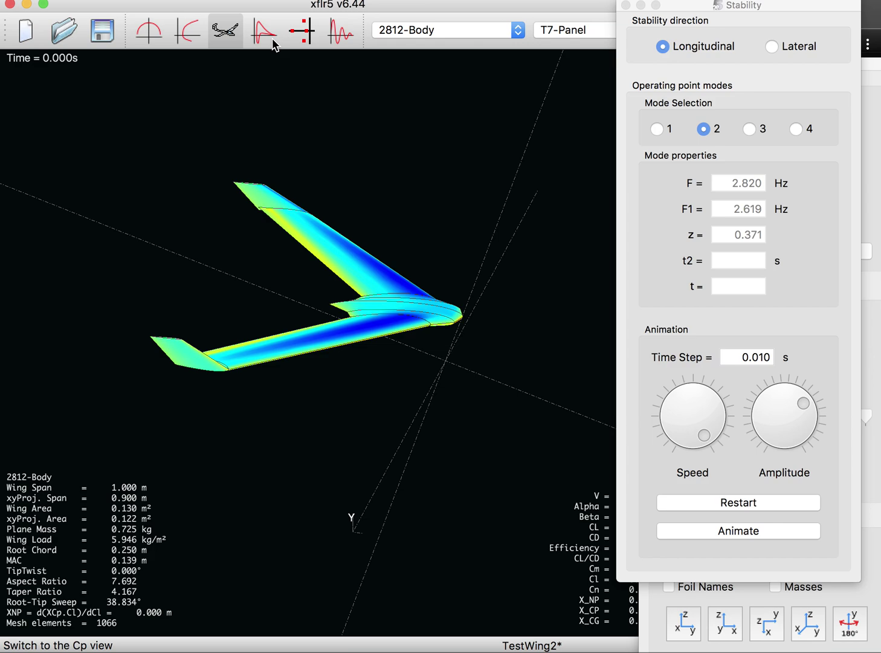
{"action": "left_click_drag", "start_coordinate": [433, 239], "coordinate": [368, 227]}
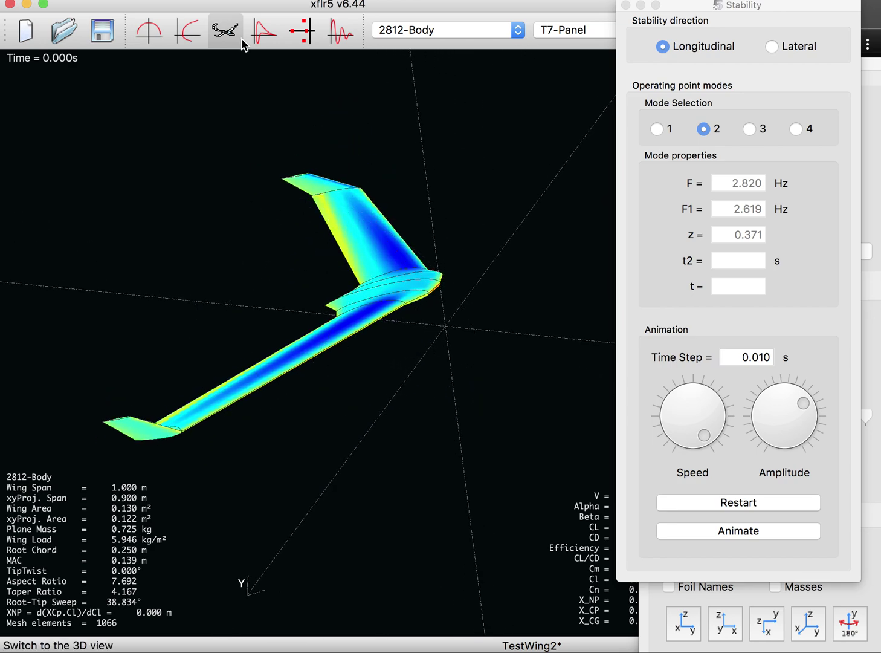
- Show the polar graphs and zoom into the Cm-versus-CL graph
{"action": "left_click", "coordinate": [189, 35]}
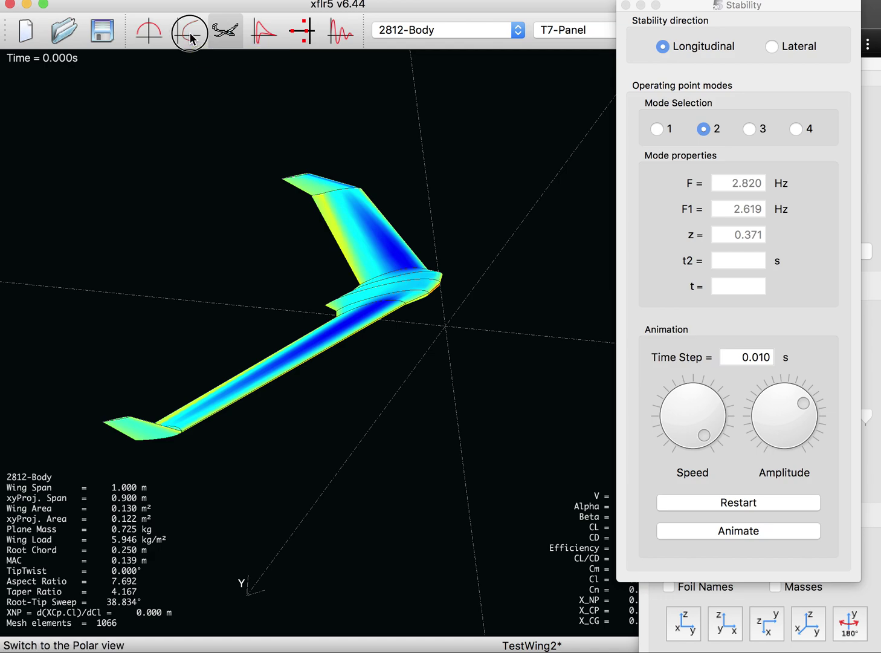
{"action": "scroll", "coordinate": [374, 177], "scroll_direction": "down", "scroll_amount": 3}
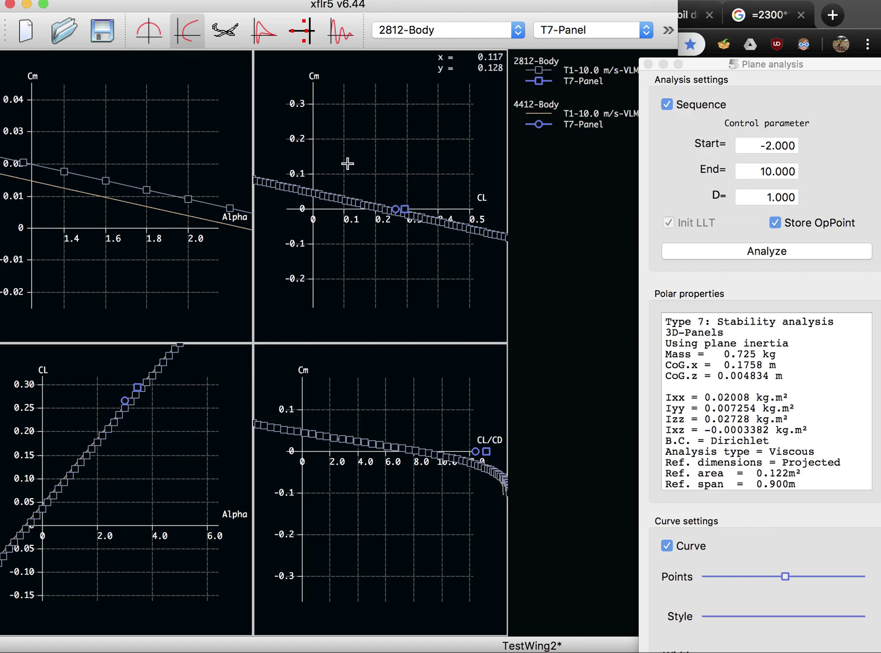
{"action": "scroll", "coordinate": [389, 202], "scroll_direction": "up", "scroll_amount": 2}
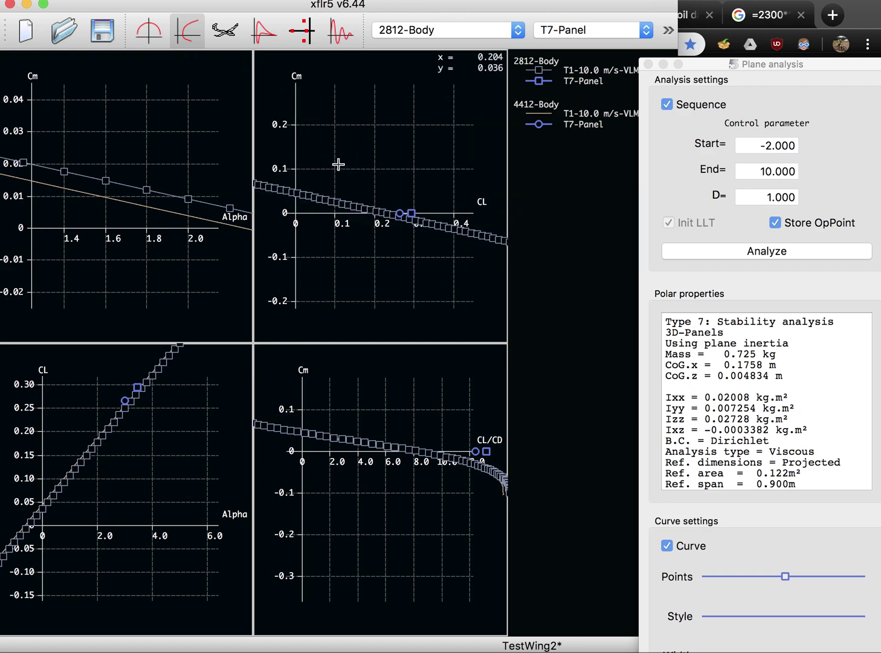
{"action": "left_click_drag", "start_coordinate": [340, 163], "coordinate": [366, 176]}
{"action": "scroll", "coordinate": [366, 176], "scroll_direction": "down", "scroll_amount": 1}
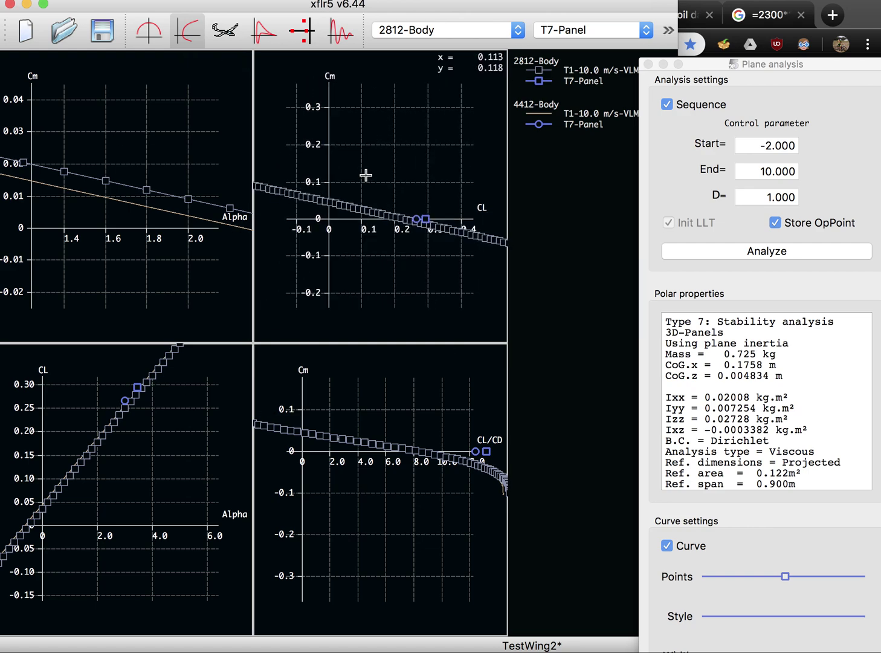
{"action": "scroll", "coordinate": [366, 176], "scroll_direction": "down", "scroll_amount": 2}
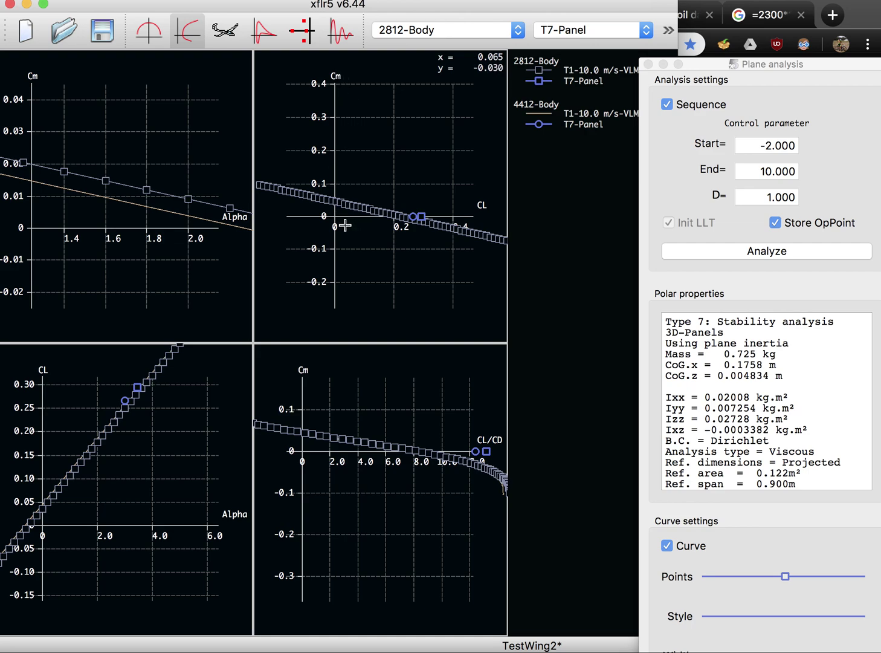
- Pan to where Cm-versus-CL crosses zero, then drag the xflr5 window down
{"action": "left_click_drag", "start_coordinate": [344, 223], "coordinate": [326, 225]}
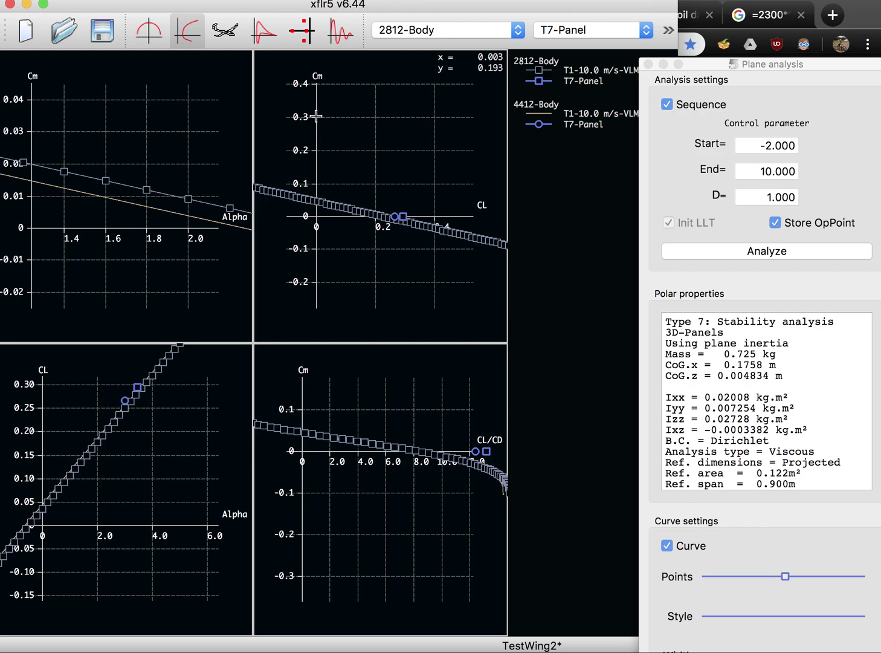
{"action": "scroll", "coordinate": [353, 217], "scroll_direction": "up", "scroll_amount": 3}
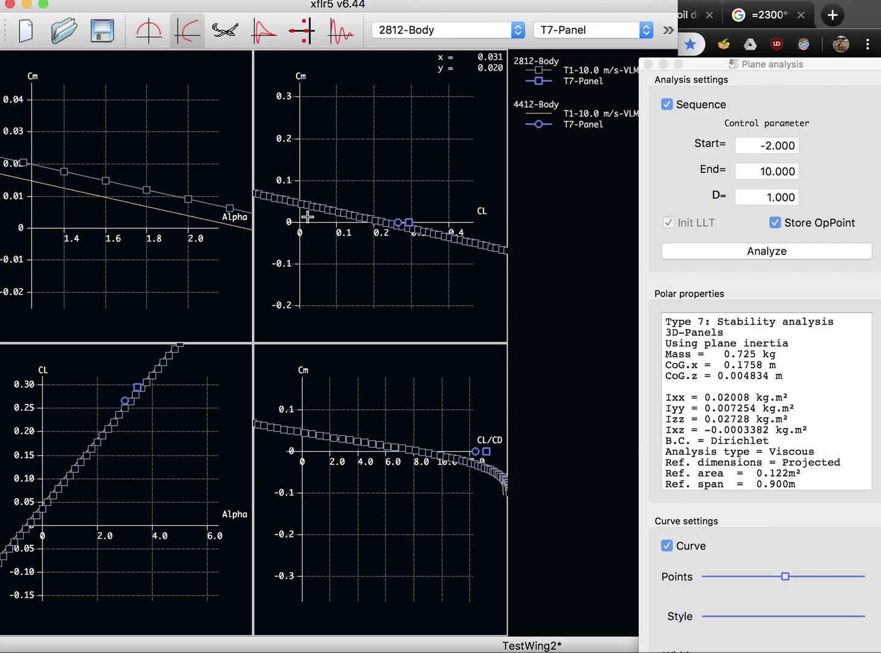
{"action": "left_click_drag", "start_coordinate": [355, 221], "coordinate": [498, 186]}
{"action": "scroll", "coordinate": [365, 222], "scroll_direction": "up", "scroll_amount": 2}
{"action": "scroll", "coordinate": [334, 189], "scroll_direction": "up", "scroll_amount": 2}
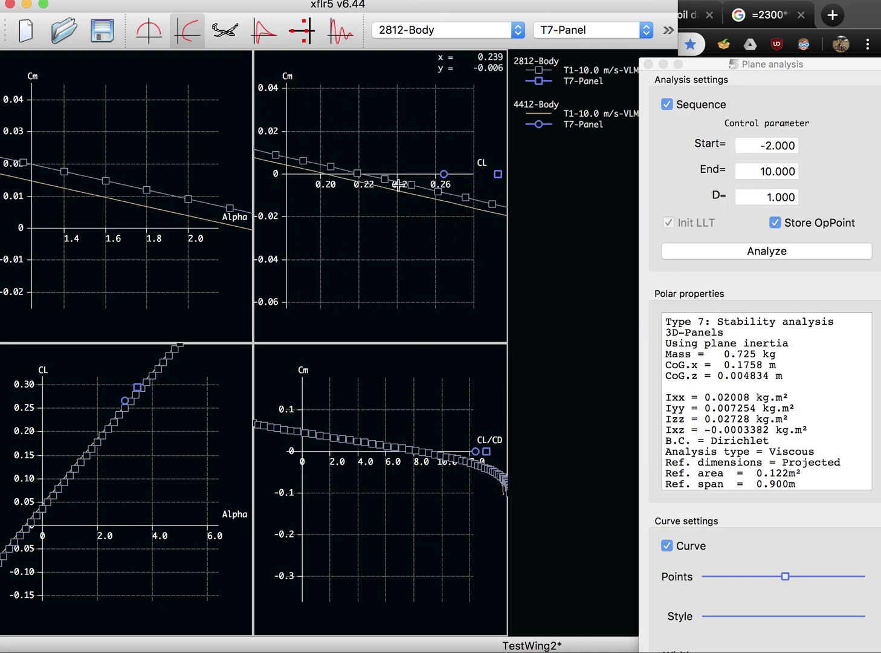
{"action": "scroll", "coordinate": [359, 179], "scroll_direction": "down", "scroll_amount": 10}
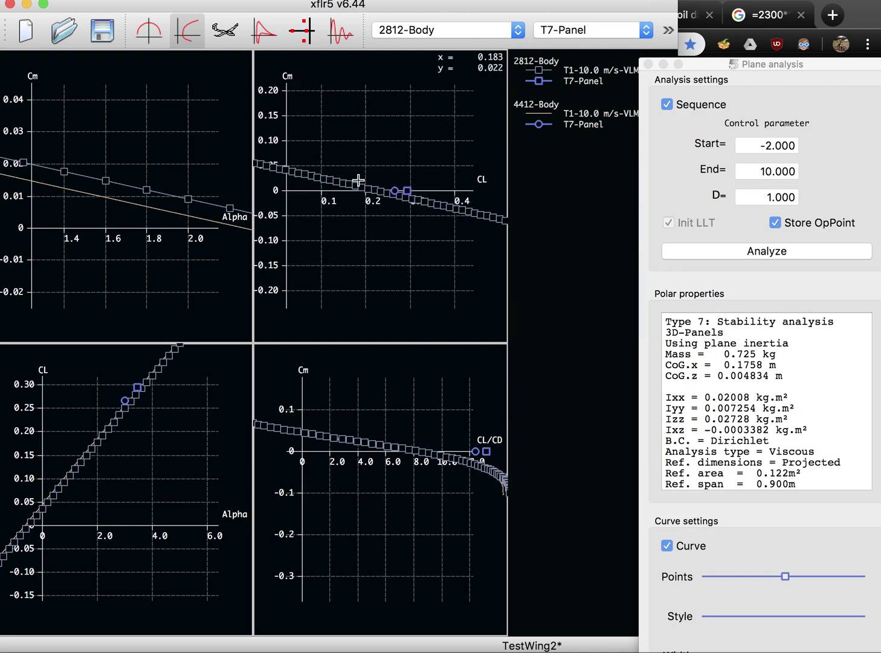
{"action": "left_click_drag", "start_coordinate": [430, 3], "coordinate": [430, 148]}
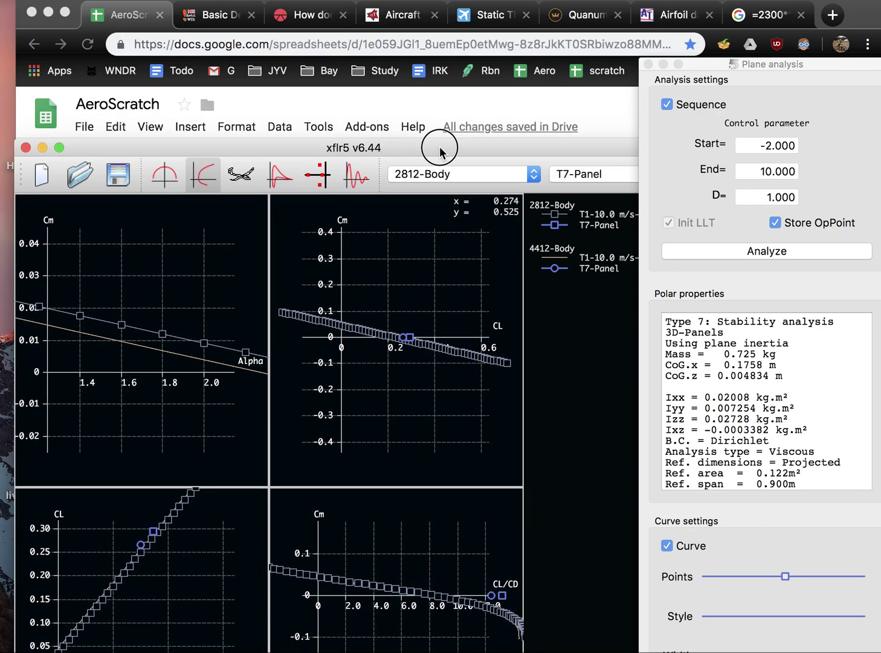
- Bring AeroScratch forward and select the Masses table A35:C45
{"action": "left_click", "coordinate": [440, 98]}
{"action": "left_click", "coordinate": [309, 357]}
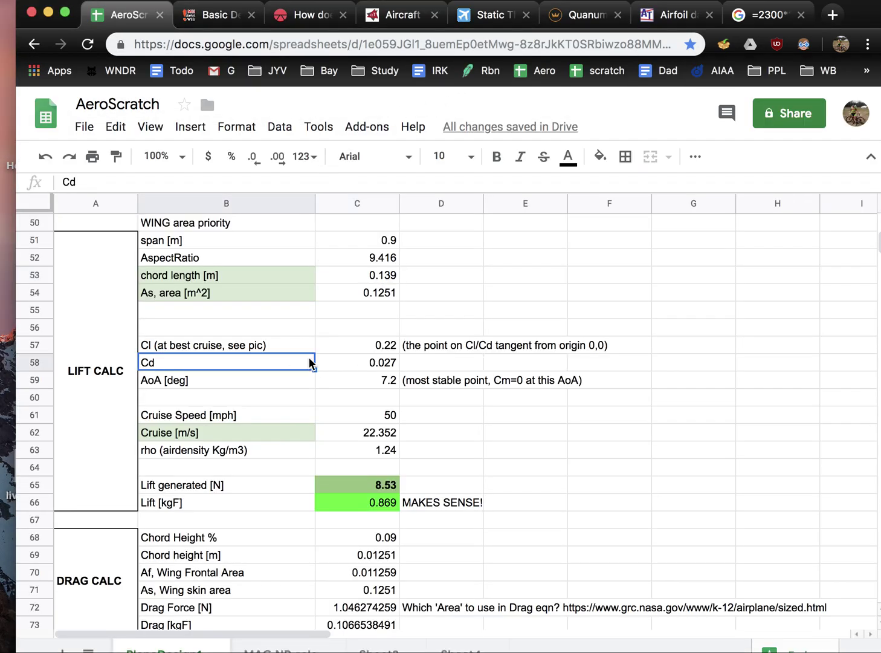
{"action": "scroll", "coordinate": [309, 357], "scroll_direction": "up", "scroll_amount": 5}
{"action": "scroll", "coordinate": [309, 358], "scroll_direction": "up", "scroll_amount": 3}
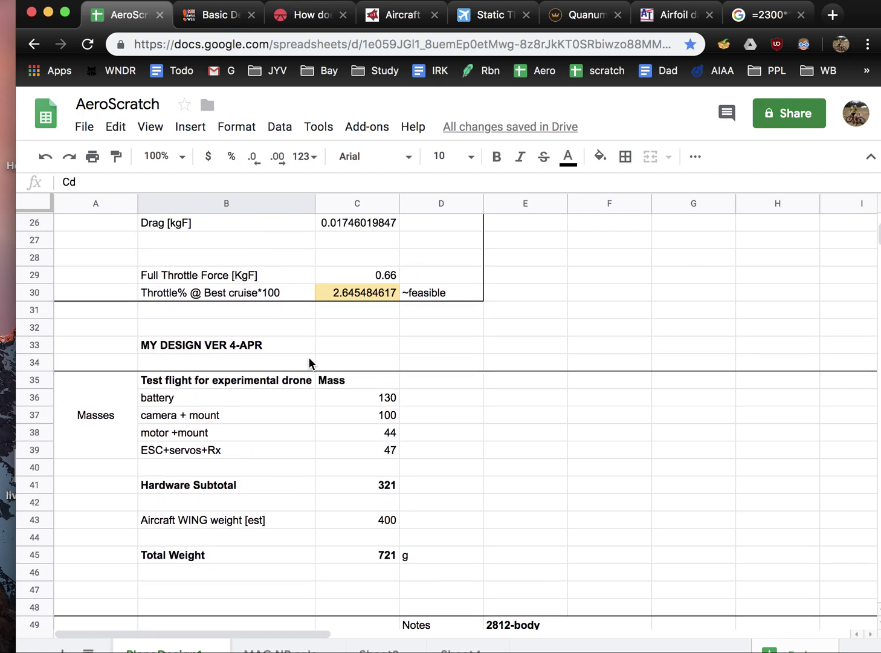
{"action": "scroll", "coordinate": [309, 358], "scroll_direction": "down", "scroll_amount": 2}
{"action": "left_click_drag", "start_coordinate": [121, 321], "coordinate": [374, 490]}
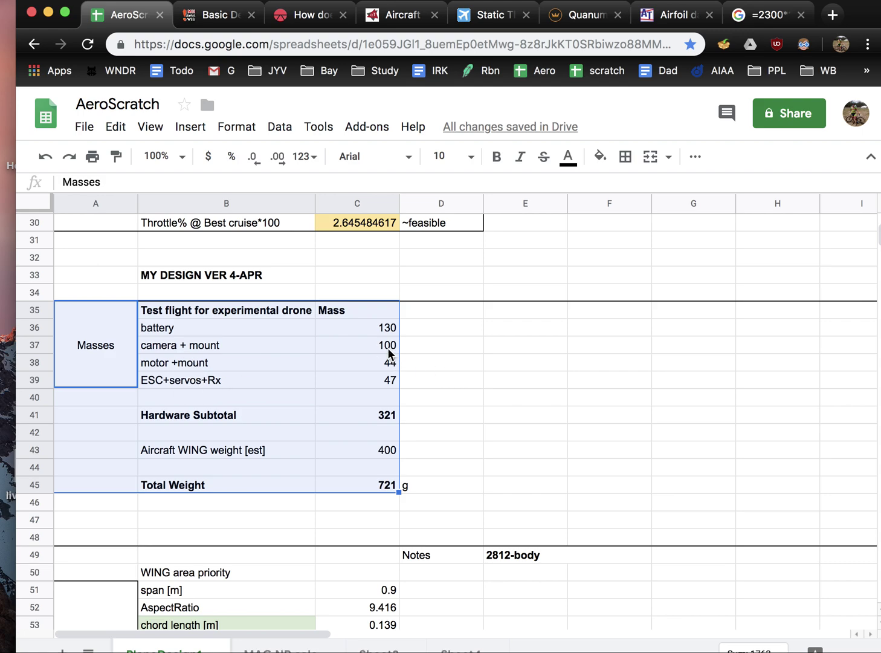
- Select Total Weight and the span, aspect ratio and chord rows, reaching LIFT CALC (8.53 N)
{"action": "left_click", "coordinate": [404, 487]}
{"action": "left_click", "coordinate": [265, 492], "text": "shift"}
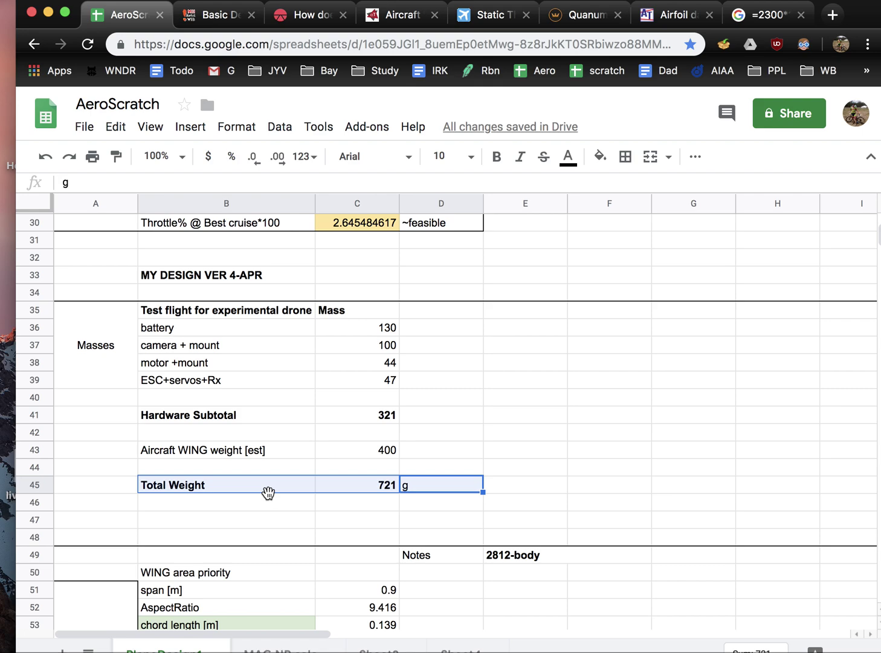
{"action": "scroll", "coordinate": [266, 492], "scroll_direction": "down", "scroll_amount": 2}
{"action": "scroll", "coordinate": [268, 499], "scroll_direction": "down", "scroll_amount": 5}
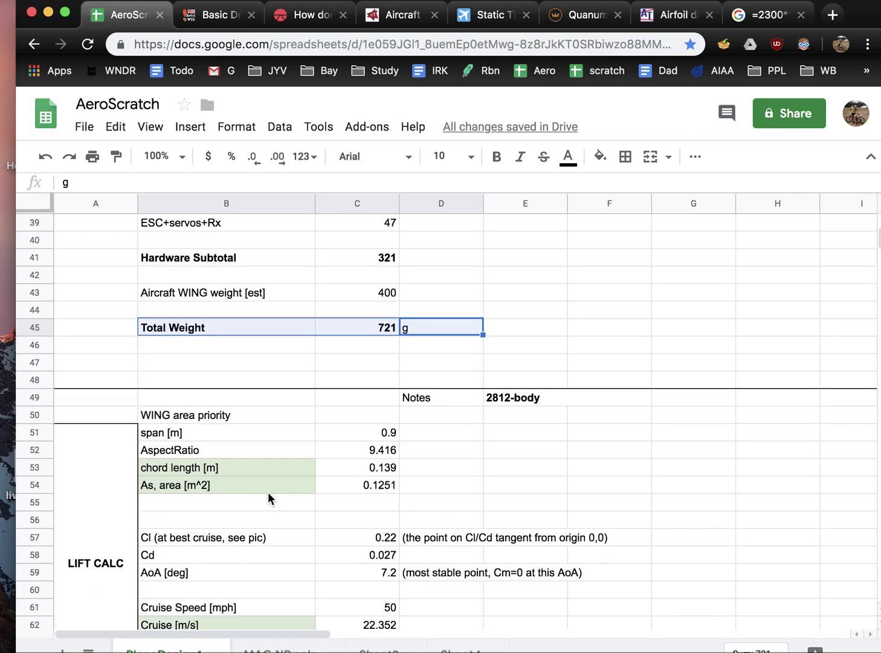
{"action": "scroll", "coordinate": [269, 499], "scroll_direction": "down", "scroll_amount": 1}
{"action": "scroll", "coordinate": [267, 494], "scroll_direction": "down", "scroll_amount": 3}
{"action": "left_click", "coordinate": [265, 491]}
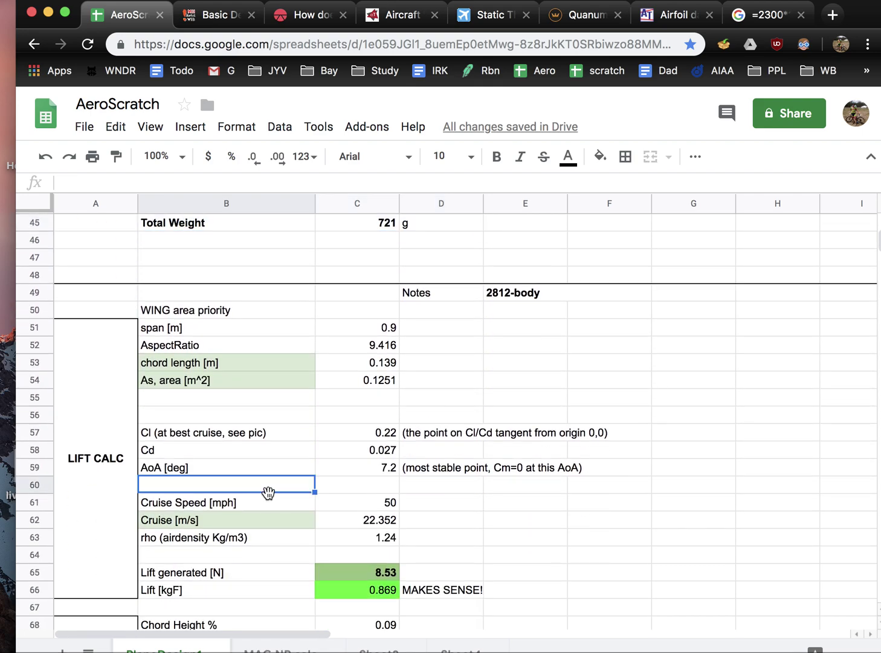
{"action": "scroll", "coordinate": [266, 492], "scroll_direction": "down", "scroll_amount": 2}
{"action": "left_click_drag", "start_coordinate": [207, 277], "coordinate": [384, 313]}
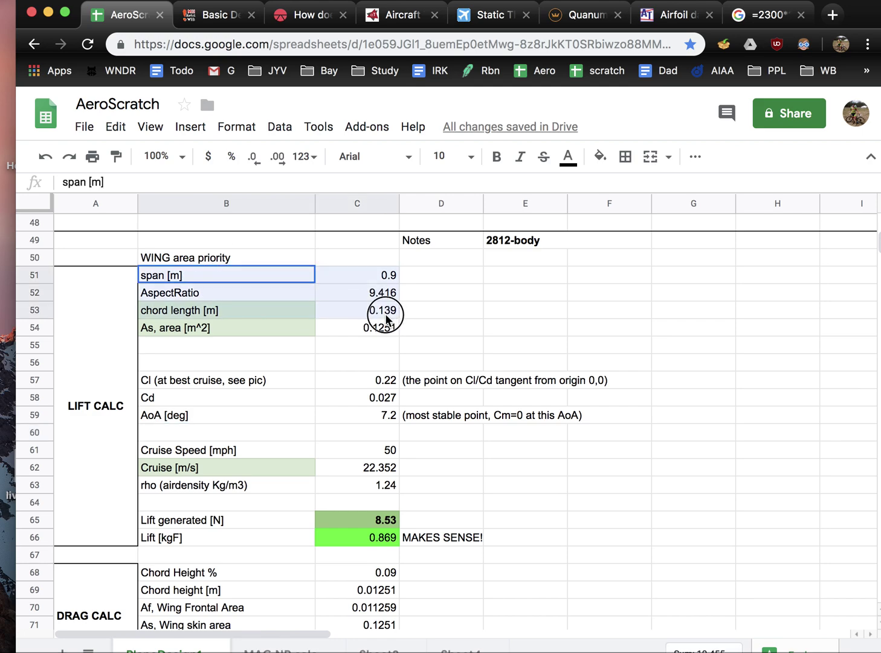
{"action": "left_click", "coordinate": [297, 363]}
{"action": "scroll", "coordinate": [296, 364], "scroll_direction": "down", "scroll_amount": 1}
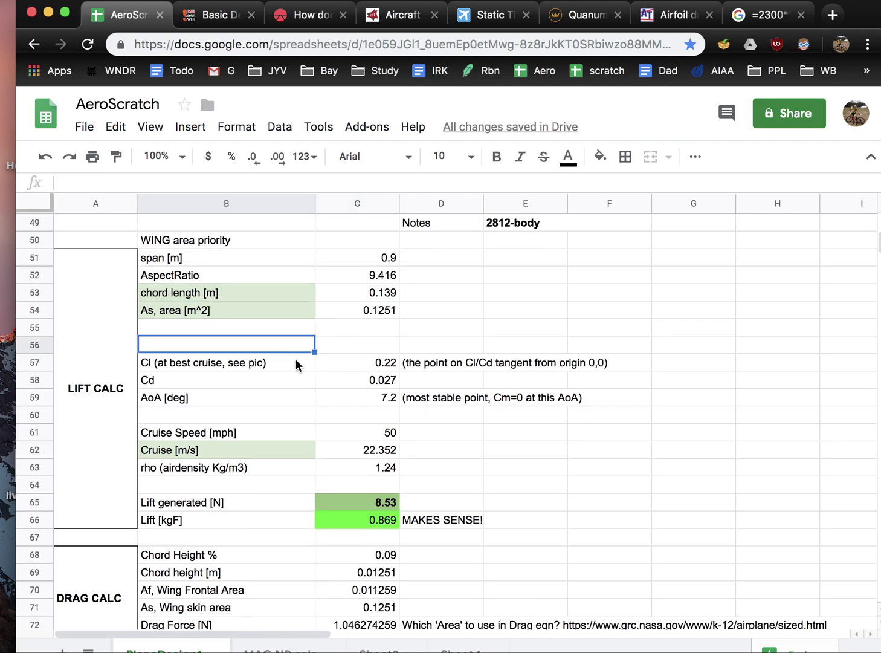
{"action": "left_click_drag", "start_coordinate": [288, 439], "coordinate": [418, 435]}
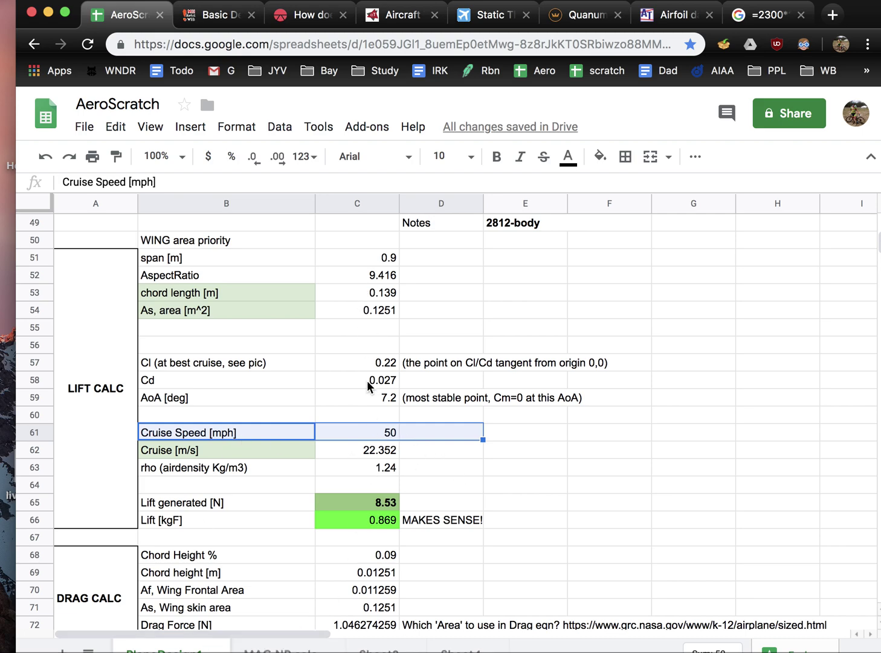
{"action": "left_click", "coordinate": [377, 367]}
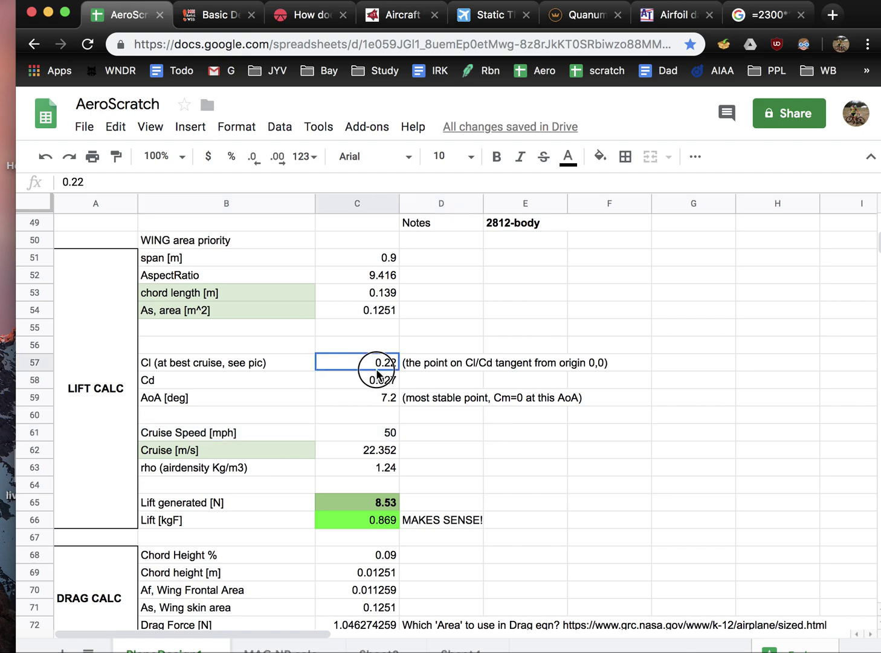
{"action": "double_click", "coordinate": [337, 507]}
{"action": "left_click_drag", "start_coordinate": [204, 183], "coordinate": [43, 185]}
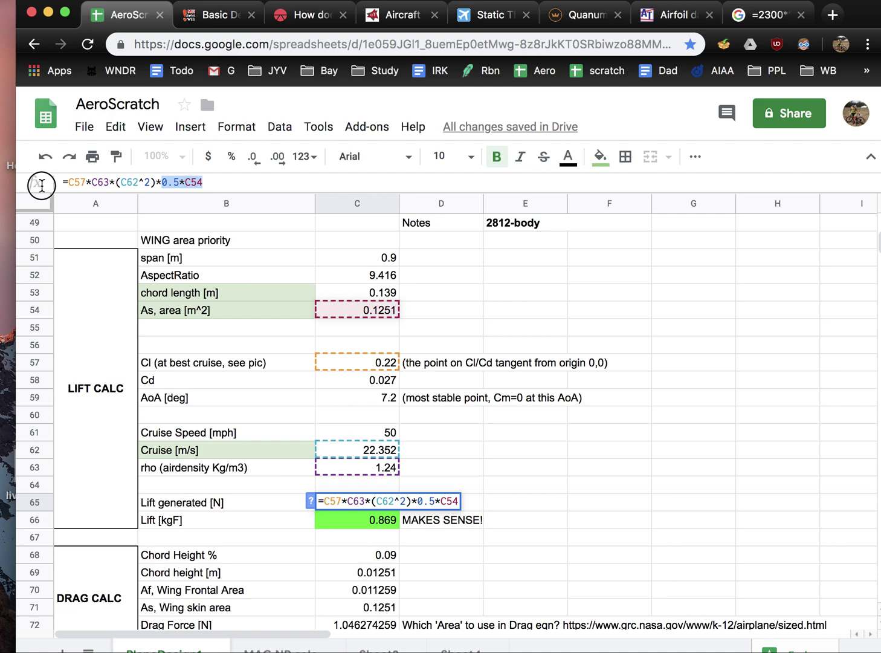
{"action": "key", "text": "Right"}
{"action": "key", "text": "Return"}
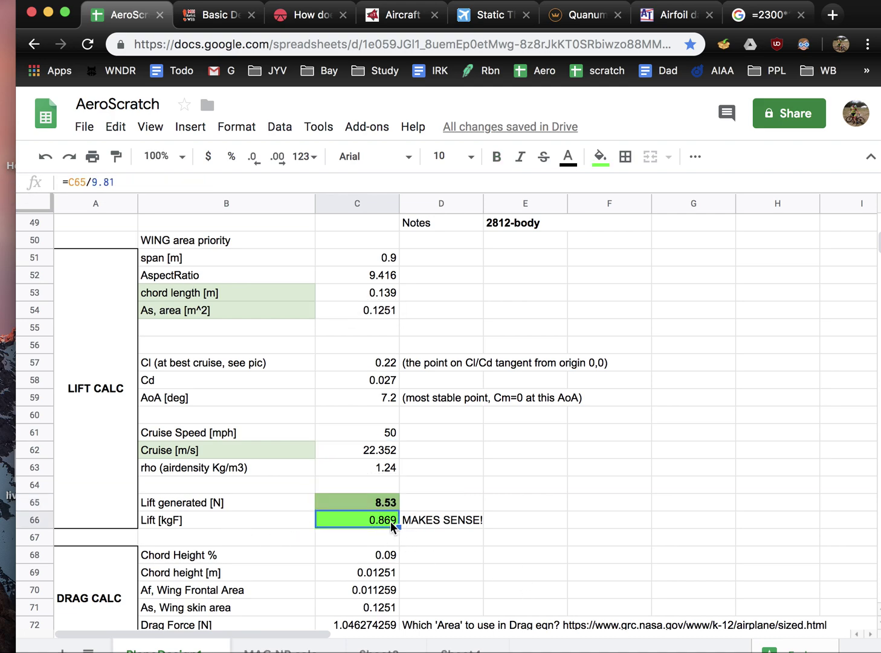
{"action": "scroll", "coordinate": [390, 531], "scroll_direction": "up", "scroll_amount": 3}
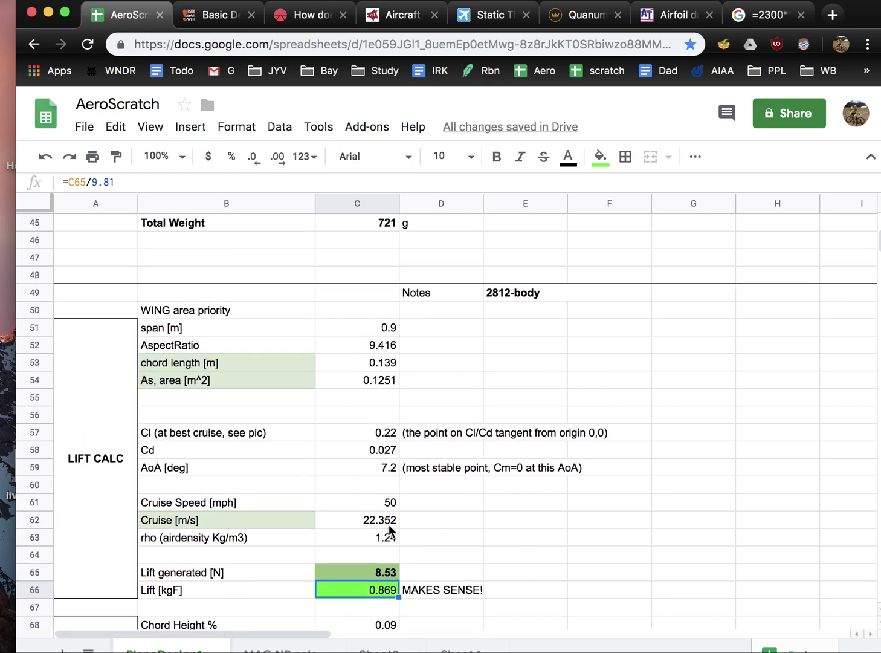
{"action": "left_click", "coordinate": [361, 265]}
{"action": "scroll", "coordinate": [361, 264], "scroll_direction": "down", "scroll_amount": 3}
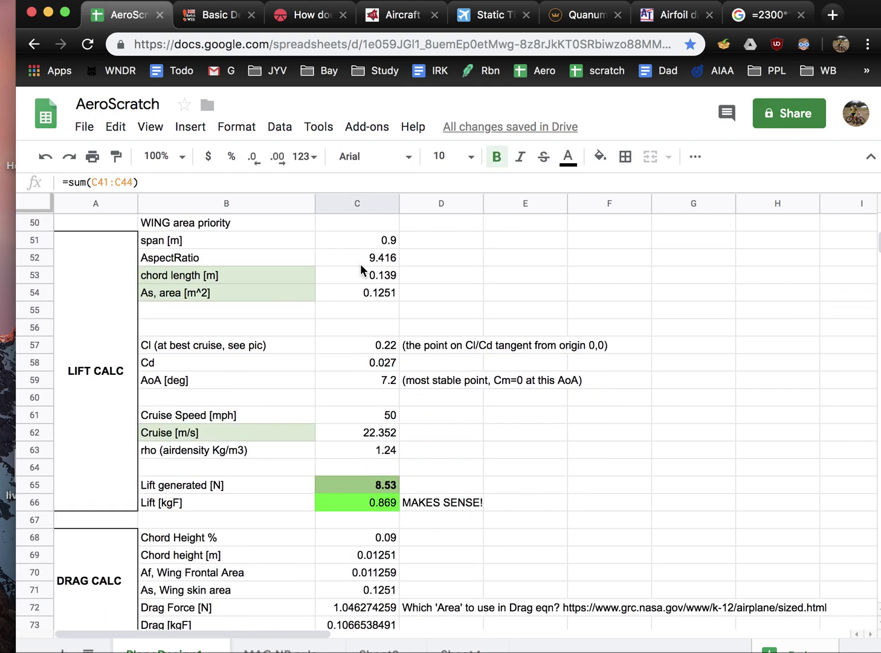
{"action": "left_click", "coordinate": [354, 507]}
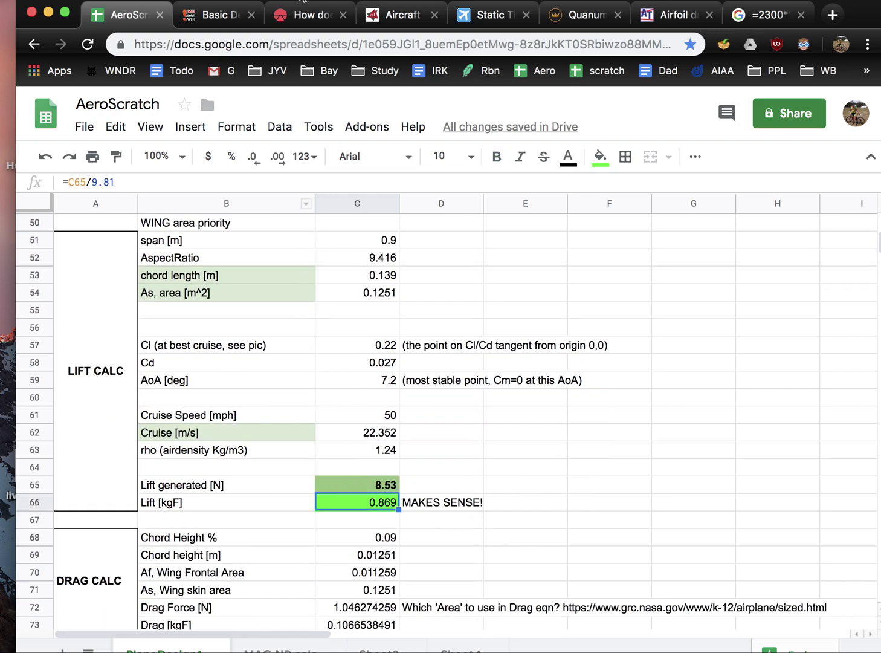
{"action": "left_click", "coordinate": [303, 329]}
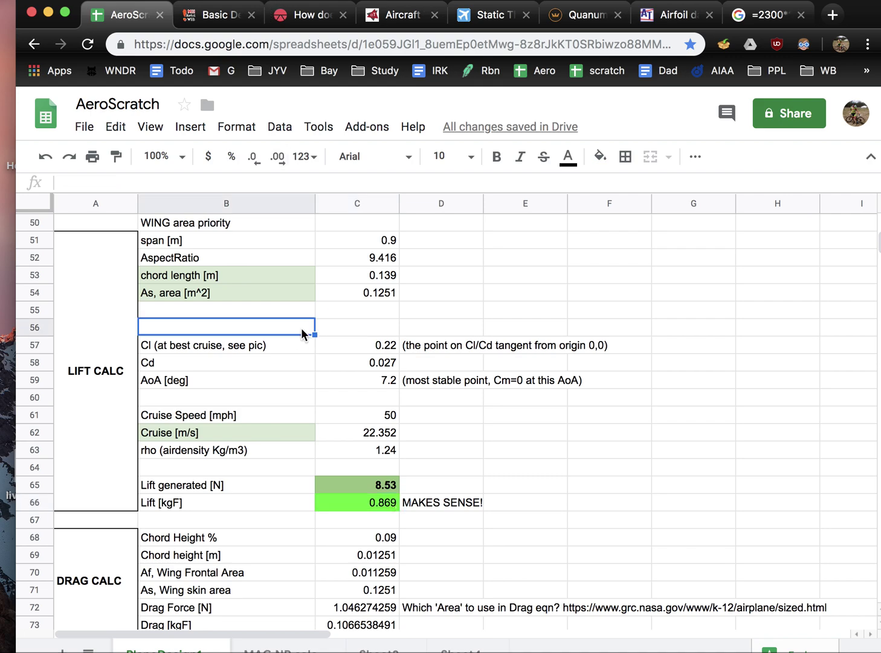
{"action": "scroll", "coordinate": [303, 333], "scroll_direction": "down", "scroll_amount": 4}
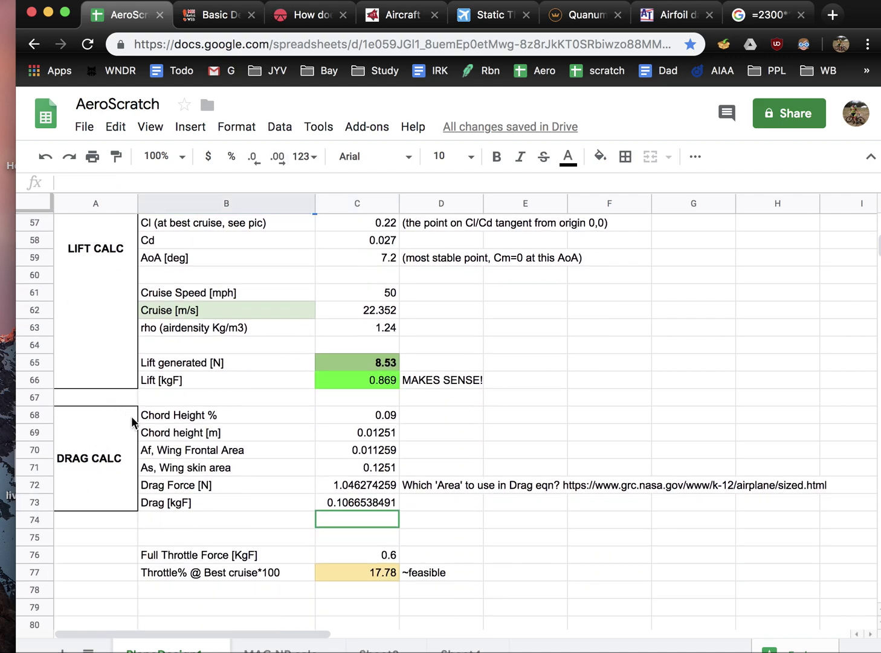
{"action": "left_click_drag", "start_coordinate": [132, 422], "coordinate": [418, 508]}
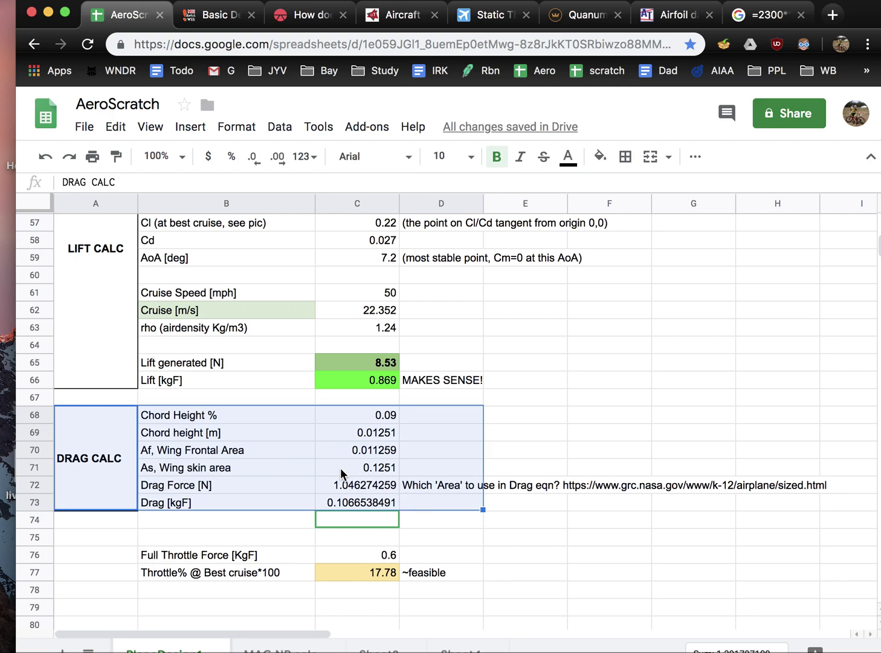
{"action": "scroll", "coordinate": [342, 473], "scroll_direction": "up", "scroll_amount": 3}
{"action": "scroll", "coordinate": [342, 474], "scroll_direction": "up", "scroll_amount": 2}
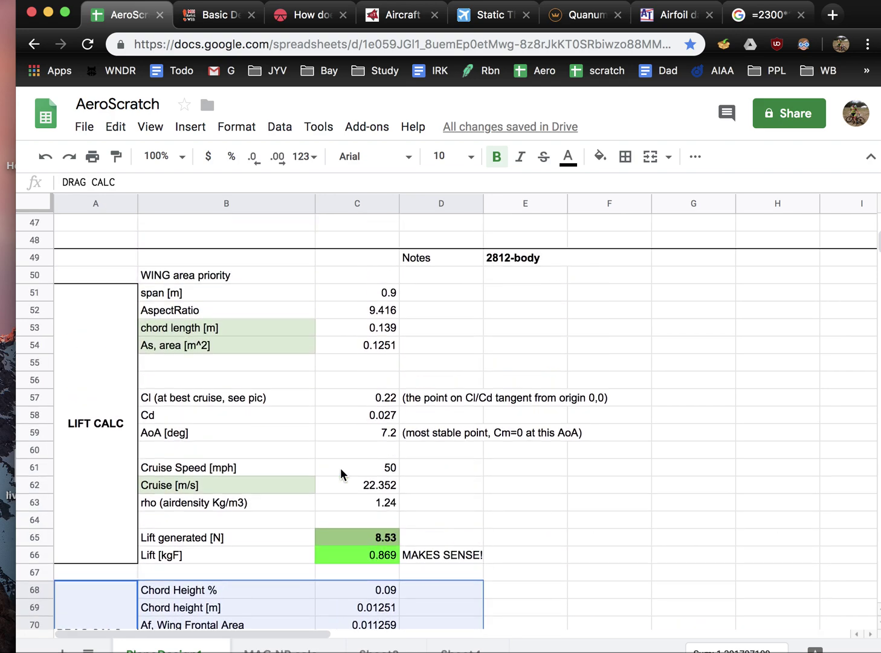
{"action": "scroll", "coordinate": [342, 474], "scroll_direction": "down", "scroll_amount": 1}
{"action": "left_click_drag", "start_coordinate": [203, 392], "coordinate": [374, 402]}
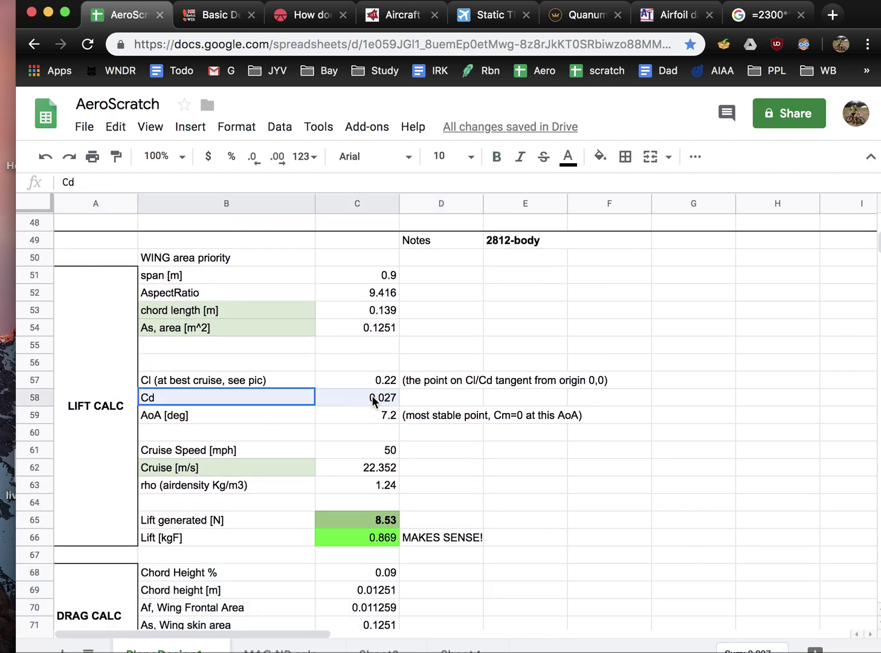
{"action": "scroll", "coordinate": [373, 401], "scroll_direction": "down", "scroll_amount": 3}
{"action": "scroll", "coordinate": [319, 569], "scroll_direction": "down", "scroll_amount": 2}
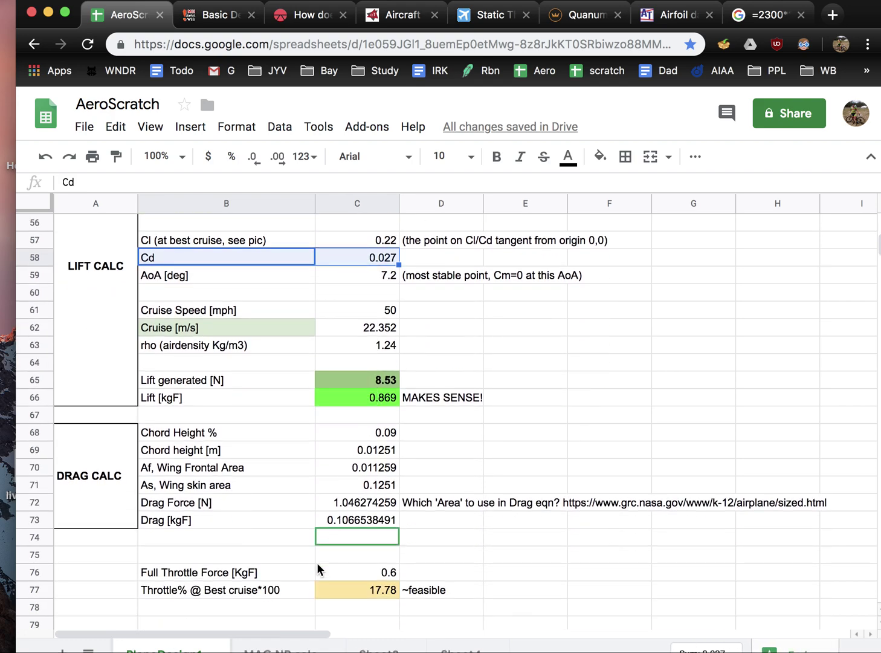
{"action": "double_click", "coordinate": [361, 506]}
{"action": "left_click_drag", "start_coordinate": [218, 182], "coordinate": [73, 182]}
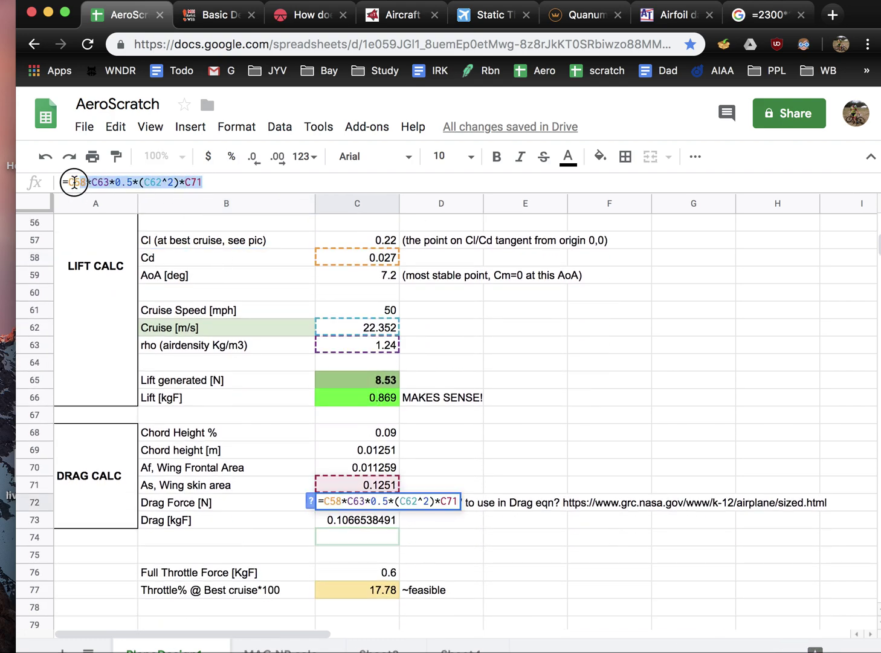
{"action": "left_click", "coordinate": [405, 542]}
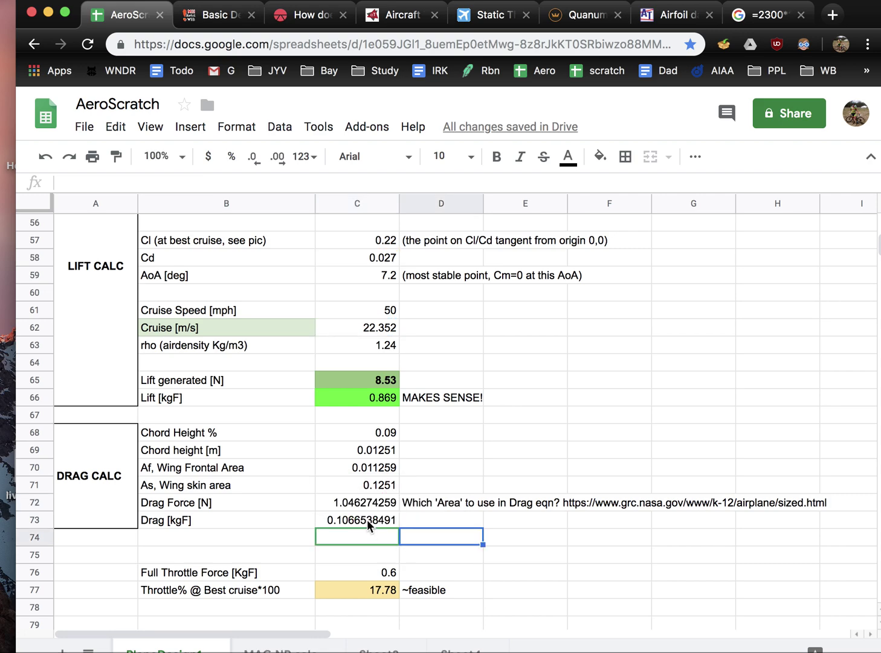
{"action": "left_click", "coordinate": [332, 522]}
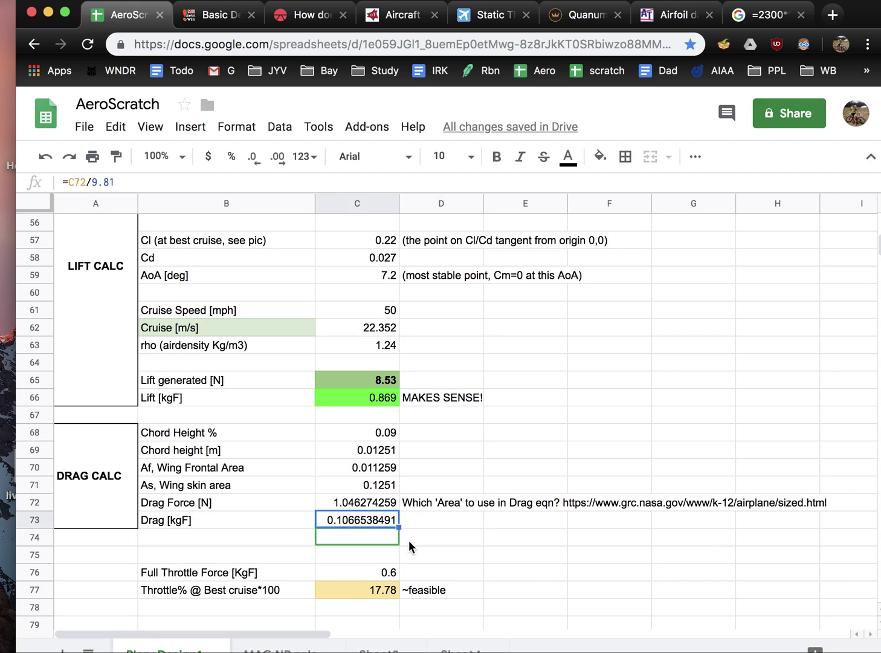
{"action": "left_click", "coordinate": [428, 547]}
{"action": "left_click", "coordinate": [313, 524]}
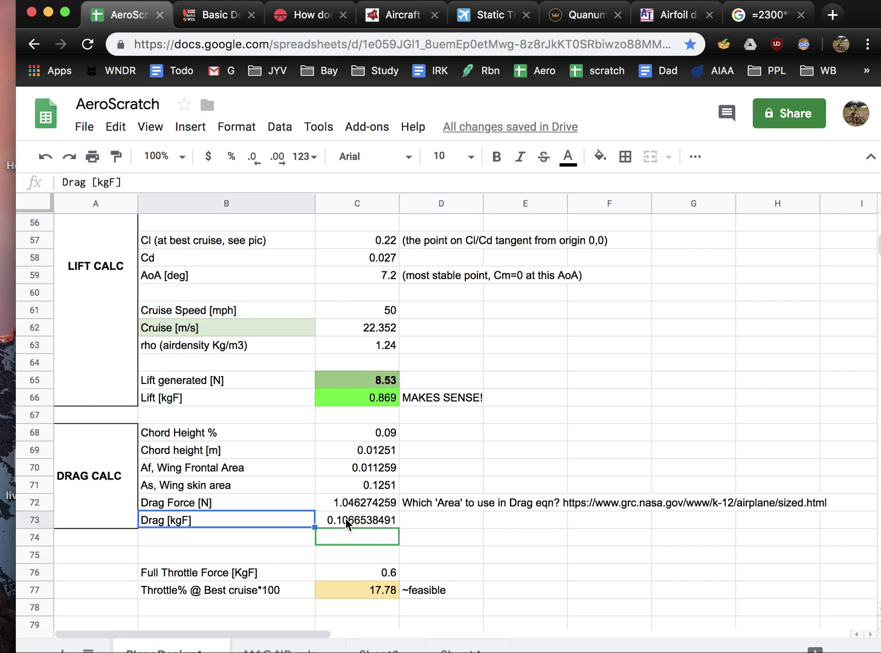
{"action": "left_click", "coordinate": [348, 522]}
{"action": "left_click_drag", "start_coordinate": [240, 577], "coordinate": [363, 574]}
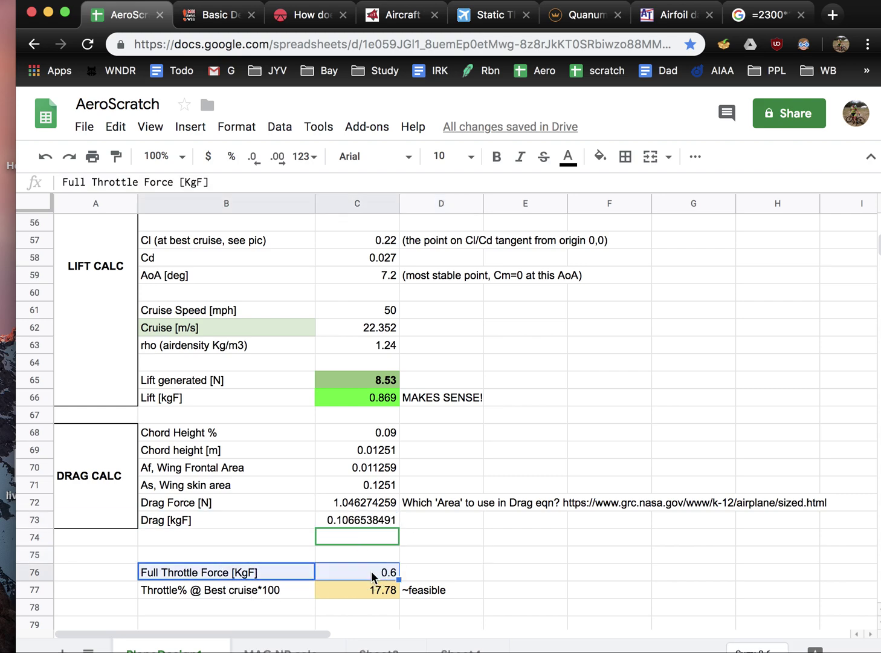
{"action": "scroll", "coordinate": [366, 581], "scroll_direction": "down", "scroll_amount": 2}
{"action": "scroll", "coordinate": [374, 576], "scroll_direction": "down", "scroll_amount": 2}
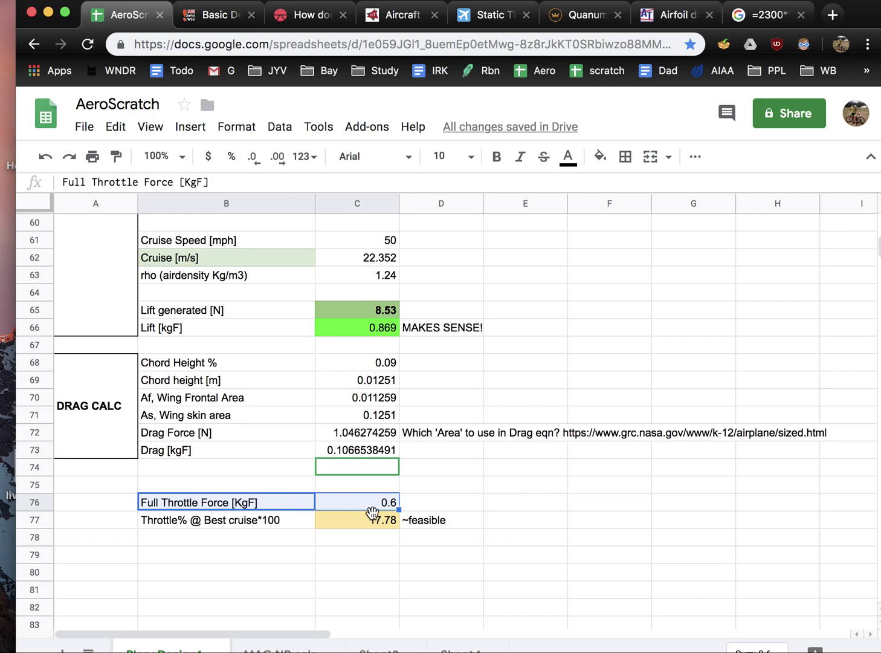
{"action": "left_click", "coordinate": [277, 524]}
{"action": "left_click", "coordinate": [370, 524], "text": "shift"}
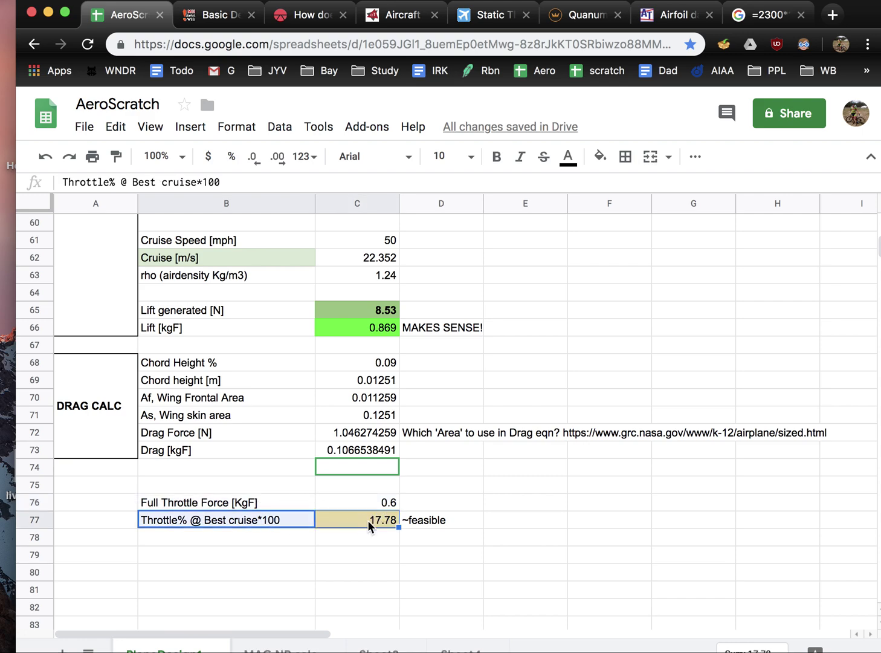
{"action": "left_click", "coordinate": [355, 504]}
{"action": "left_click", "coordinate": [264, 500]}
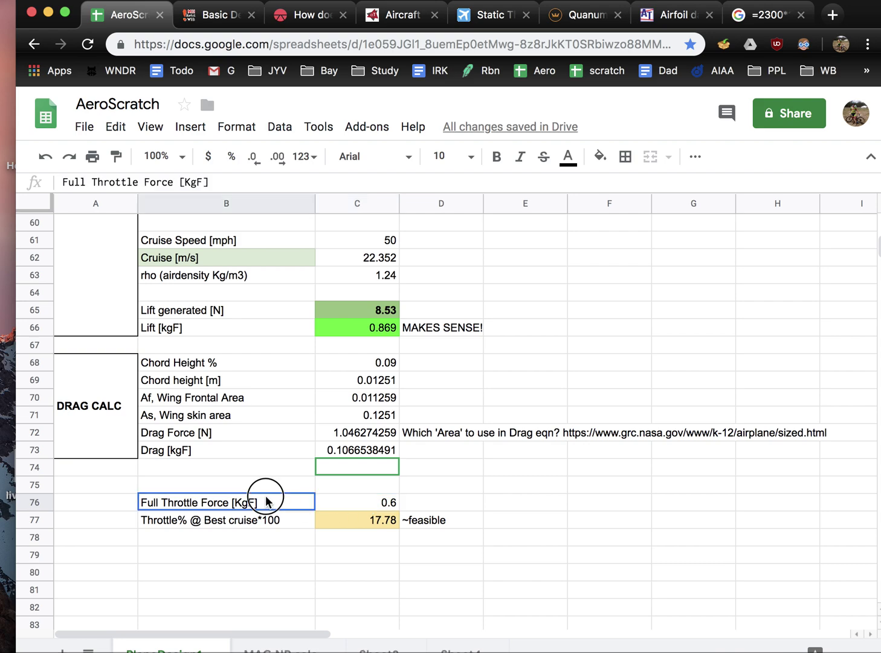
{"action": "left_click", "coordinate": [362, 501], "text": "shift"}
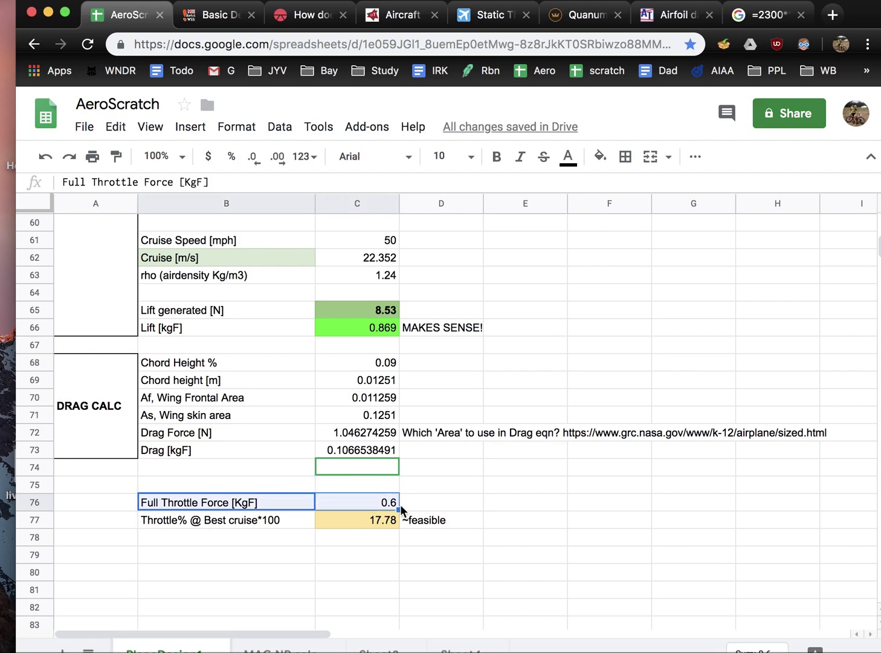
{"action": "left_click", "coordinate": [497, 17]}
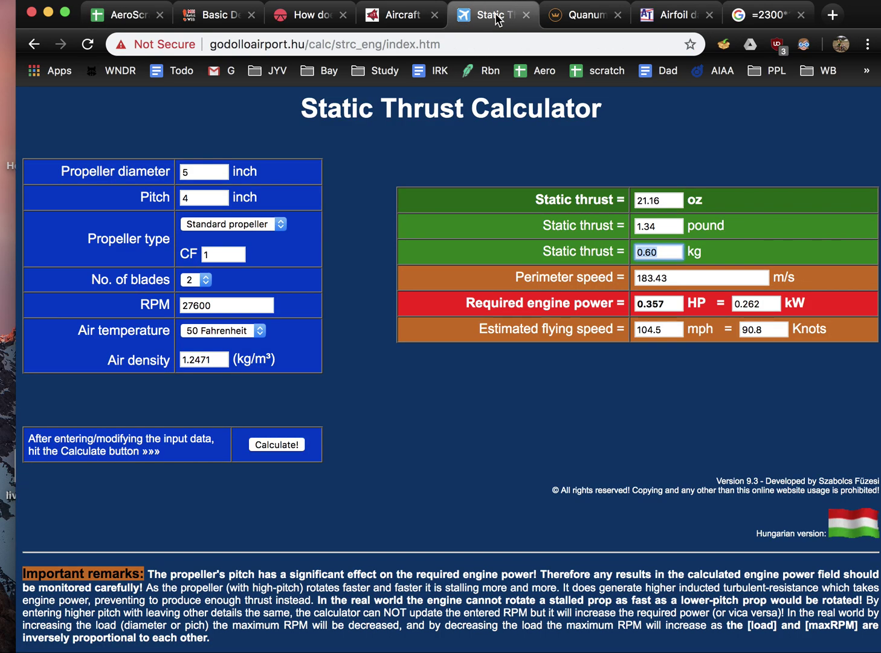
{"action": "left_click", "coordinate": [269, 156]}
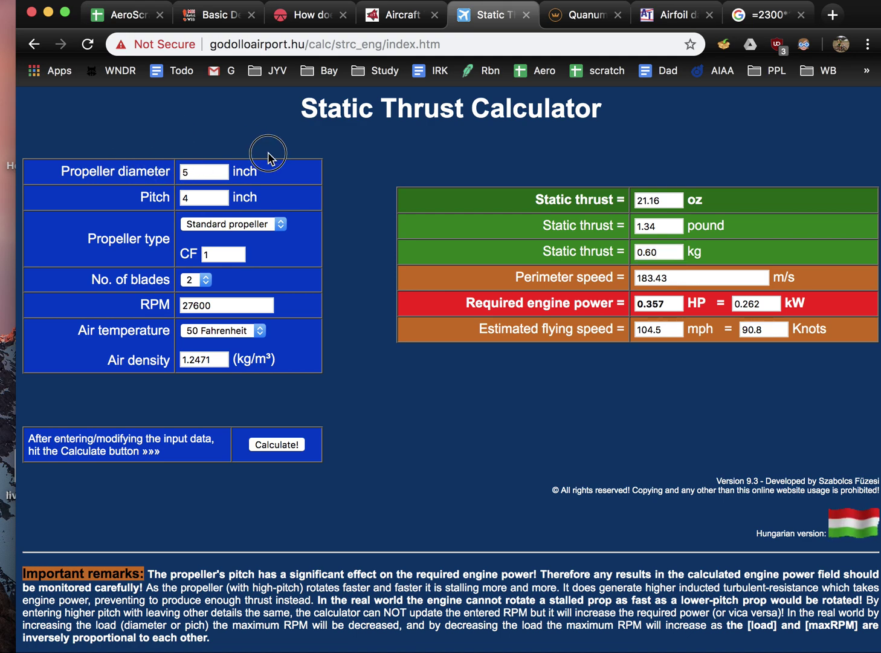
{"action": "key", "text": "super+a"}
{"action": "left_click", "coordinate": [360, 214]}
{"action": "left_click_drag", "start_coordinate": [303, 110], "coordinate": [495, 113]}
{"action": "left_click", "coordinate": [495, 112]}
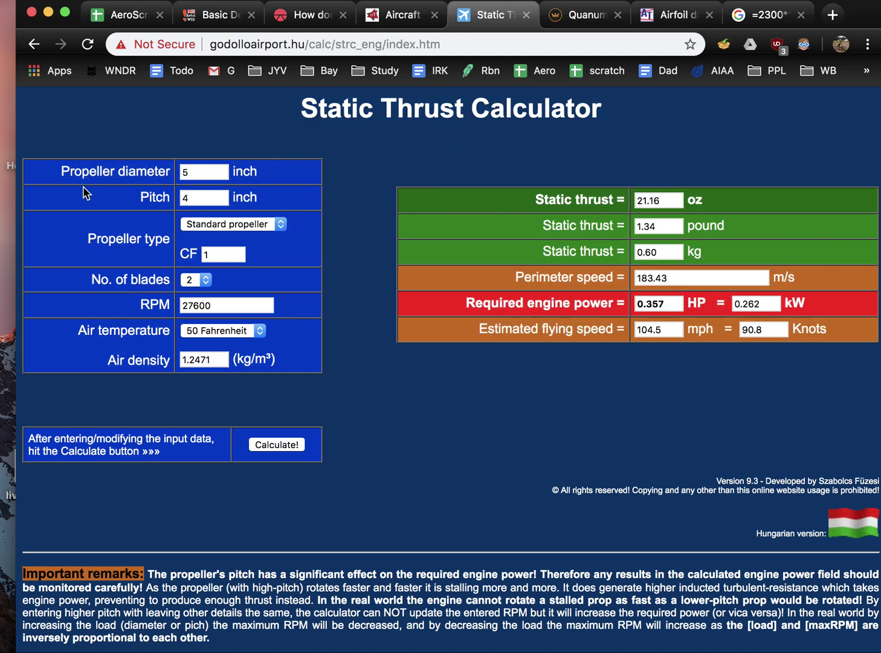
{"action": "left_click", "coordinate": [215, 172]}
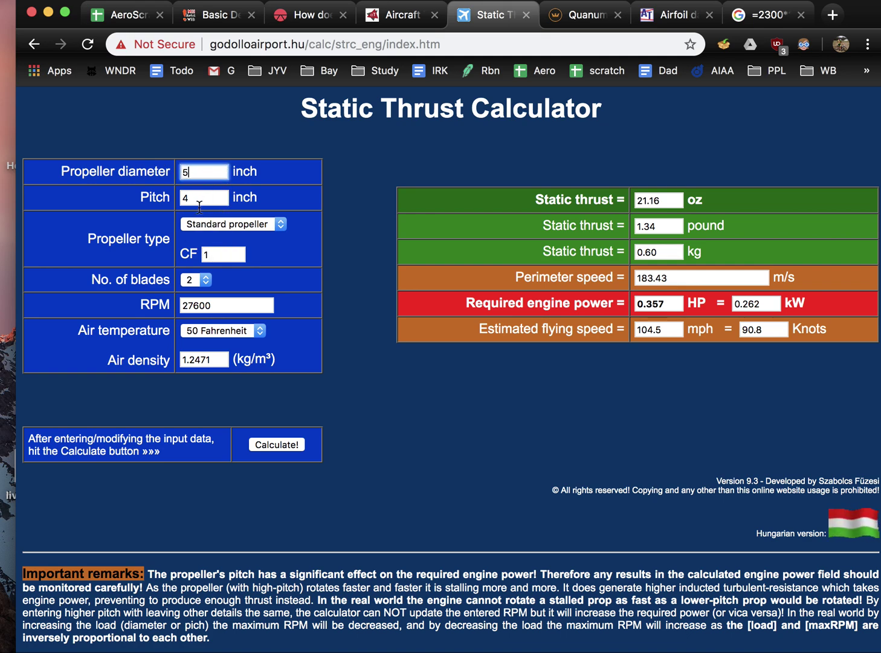
{"action": "left_click_drag", "start_coordinate": [219, 305], "coordinate": [164, 304]}
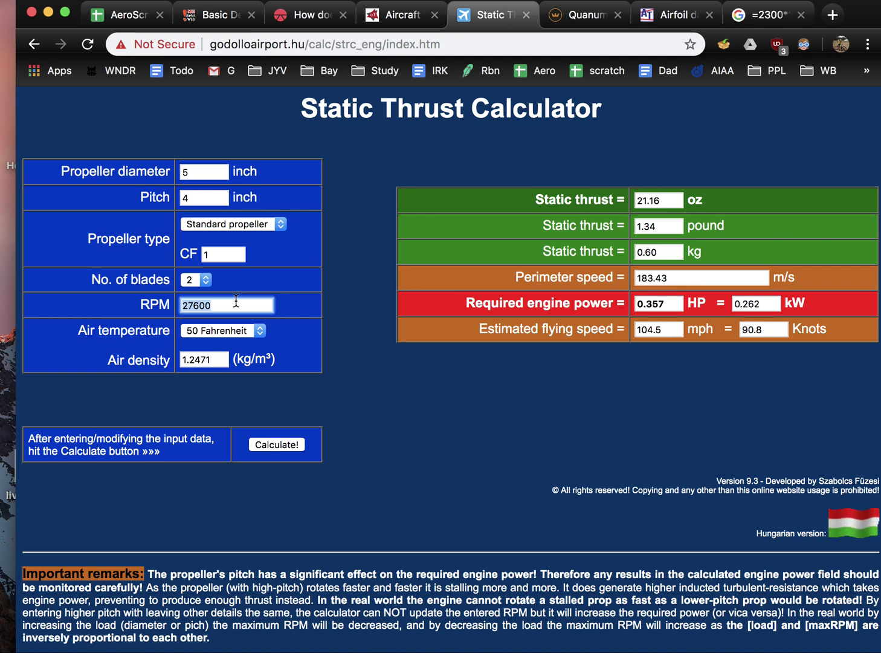
{"action": "left_click", "coordinate": [195, 305]}
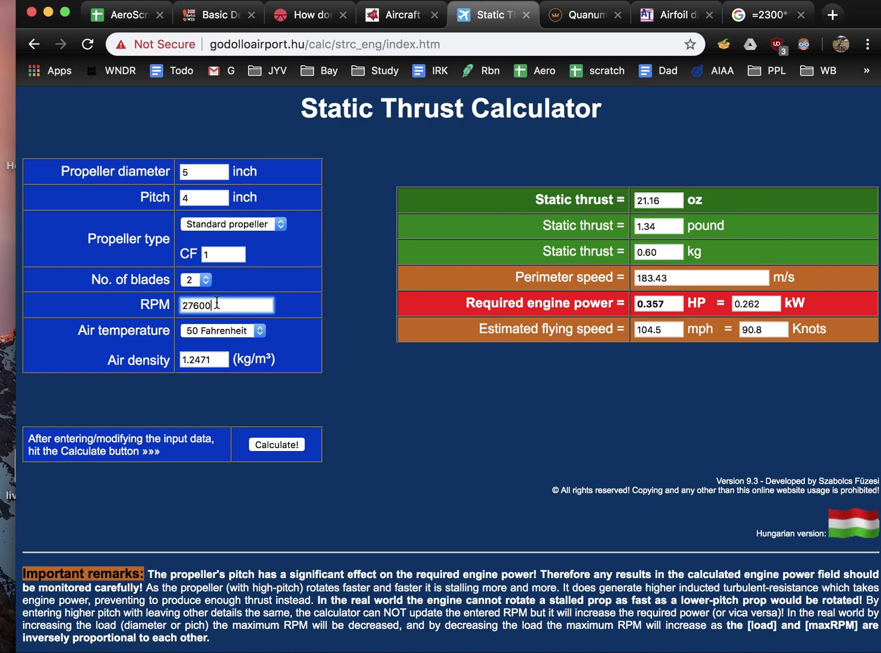
{"action": "double_click", "coordinate": [645, 253]}
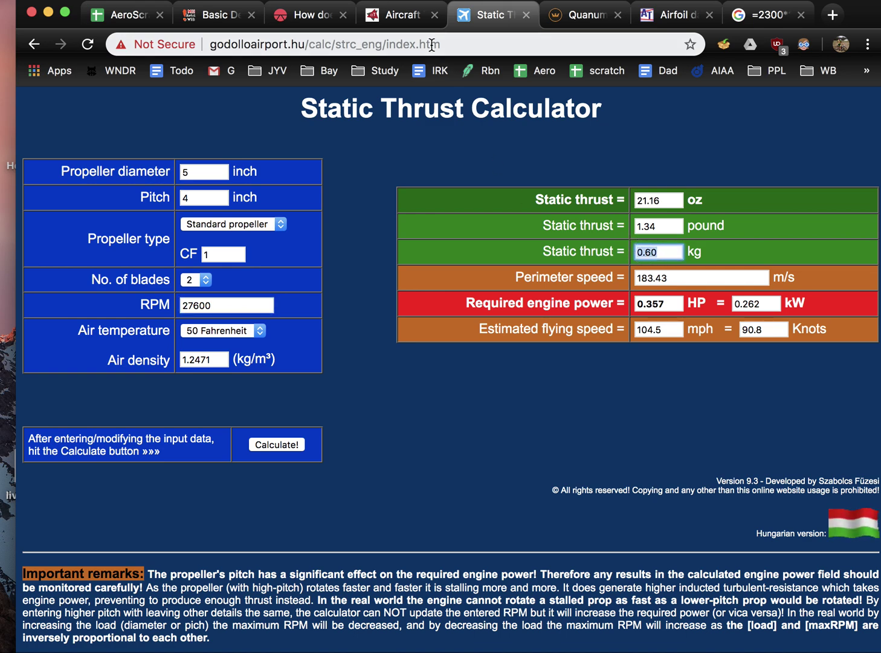
- Find the Quanum MT2206 thrust table and select the 25%, 11.1 V row (163.01 gf)
{"action": "left_click", "coordinate": [118, 16]}
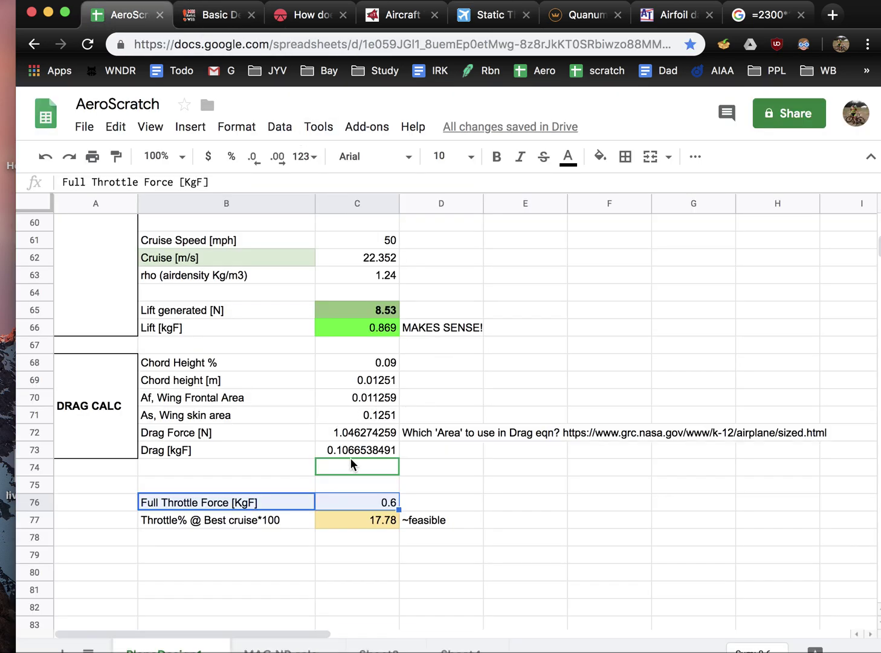
{"action": "left_click", "coordinate": [585, 15]}
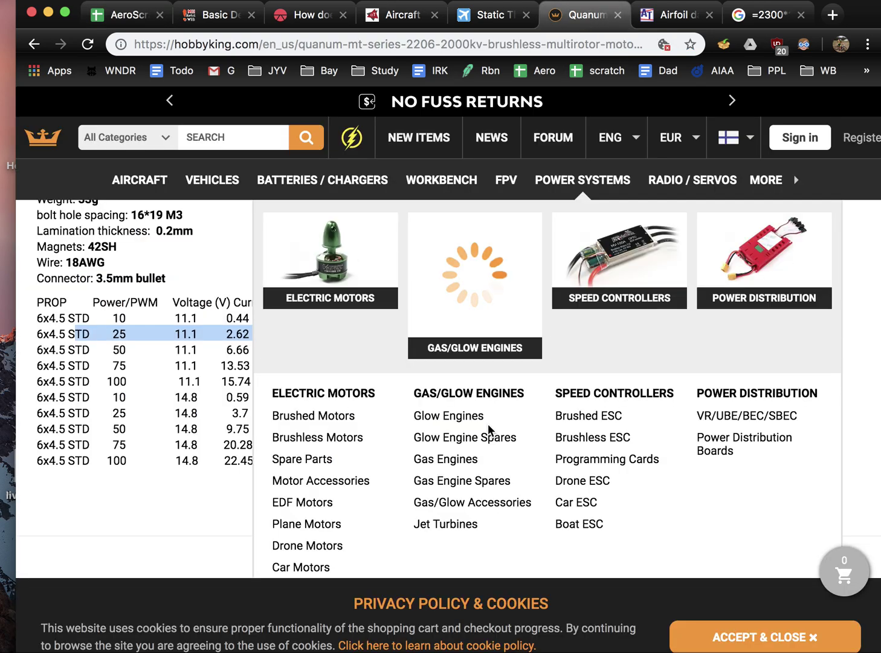
{"action": "scroll", "coordinate": [44, 454], "scroll_direction": "up", "scroll_amount": 15}
{"action": "scroll", "coordinate": [268, 337], "scroll_direction": "down", "scroll_amount": 2}
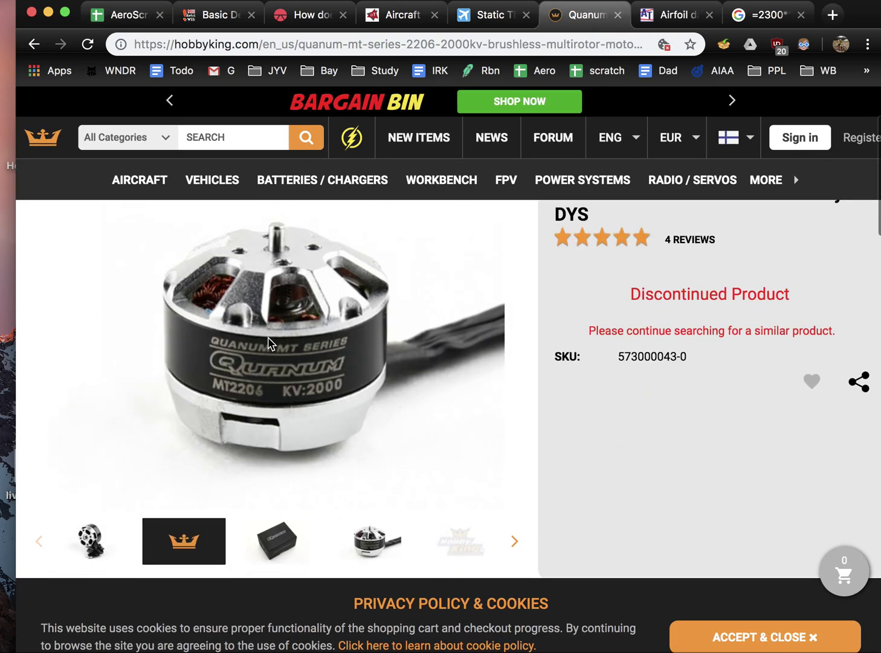
{"action": "scroll", "coordinate": [285, 320], "scroll_direction": "up", "scroll_amount": 2}
{"action": "scroll", "coordinate": [595, 321], "scroll_direction": "down", "scroll_amount": 10}
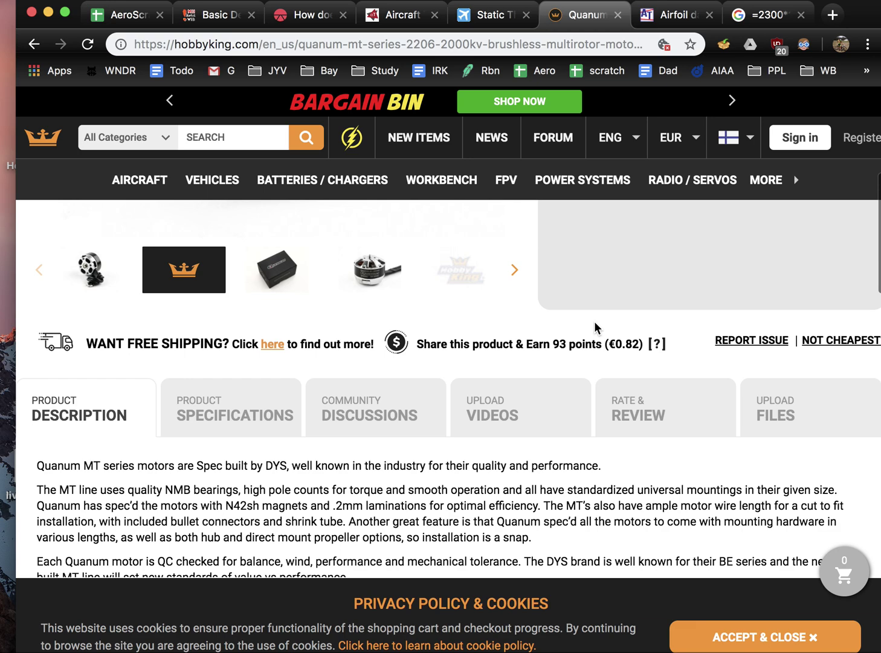
{"action": "scroll", "coordinate": [594, 321], "scroll_direction": "down", "scroll_amount": 5}
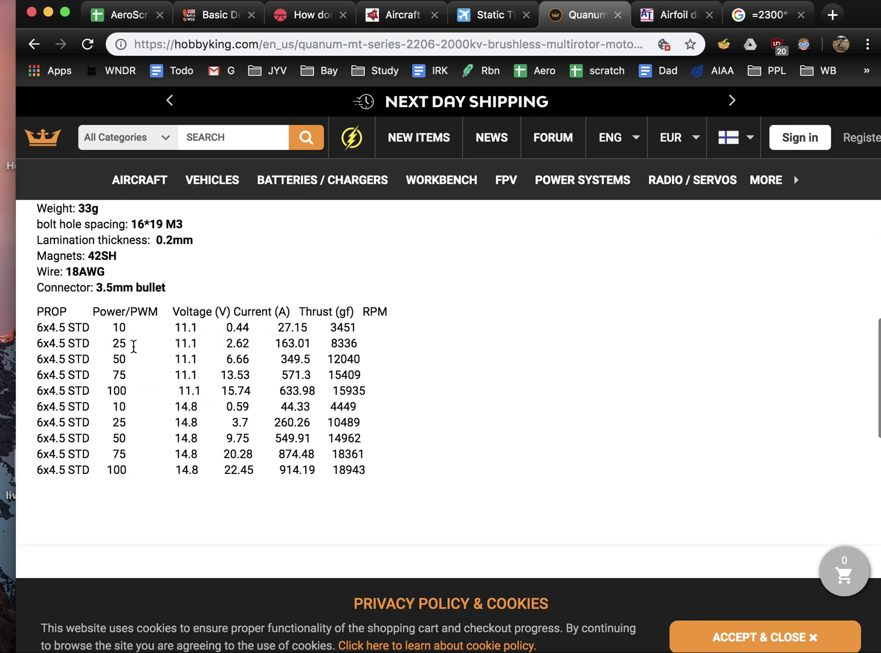
{"action": "left_click_drag", "start_coordinate": [74, 345], "coordinate": [323, 345]}
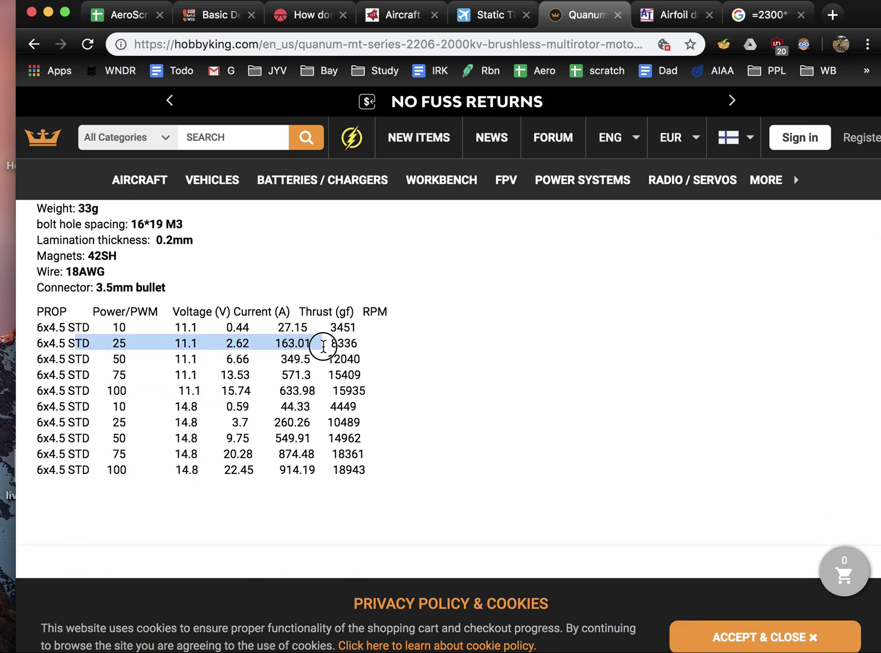
{"action": "left_click_drag", "start_coordinate": [93, 343], "coordinate": [314, 341]}
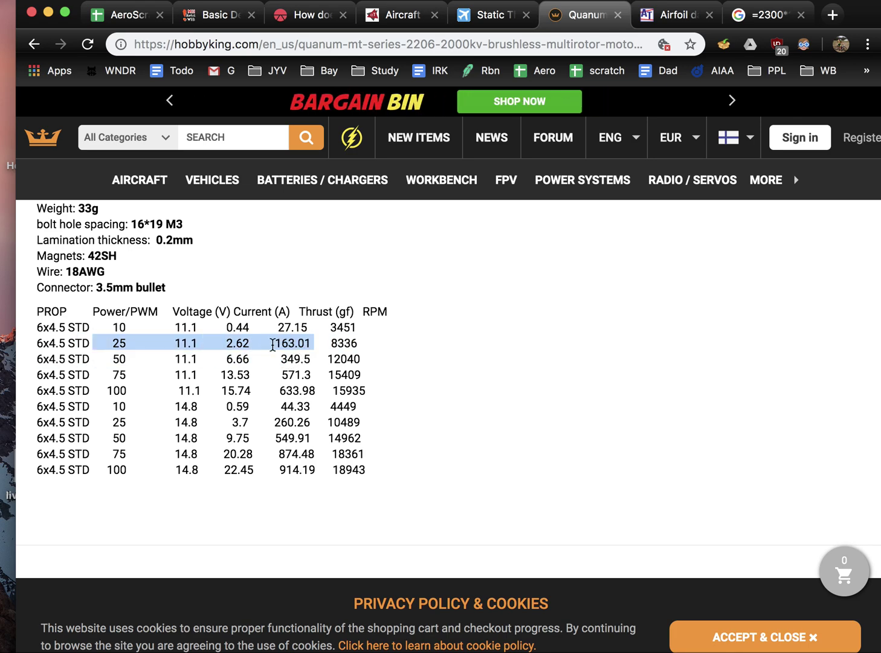
- Review the AeroScratch lift, drag and throttle figures, then switch back to xflr5
{"action": "left_click", "coordinate": [117, 14]}
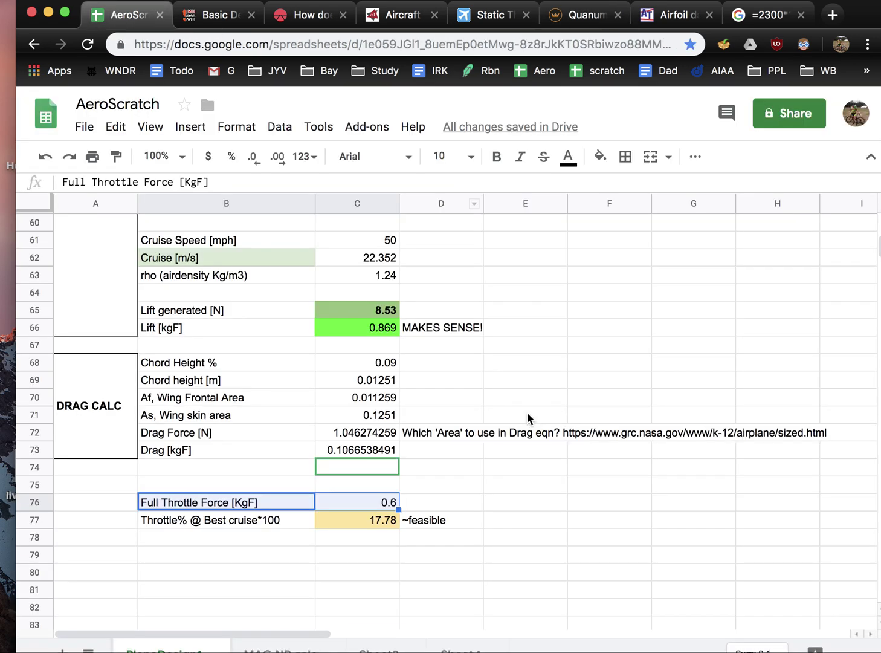
{"action": "left_click", "coordinate": [487, 414]}
{"action": "scroll", "coordinate": [422, 336], "scroll_direction": "up", "scroll_amount": 2}
{"action": "scroll", "coordinate": [421, 336], "scroll_direction": "up", "scroll_amount": 3}
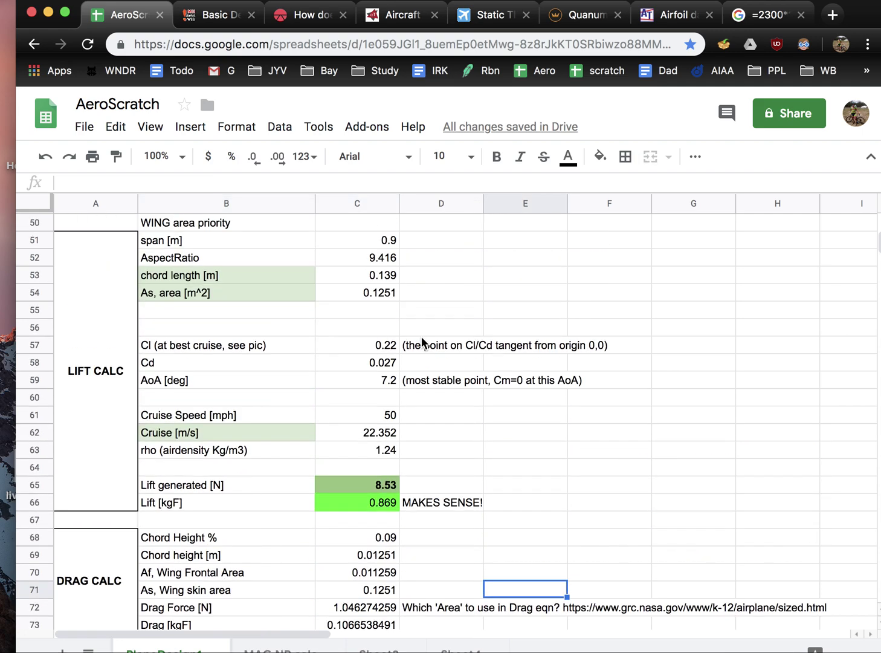
{"action": "scroll", "coordinate": [421, 337], "scroll_direction": "down", "scroll_amount": 2}
{"action": "left_click", "coordinate": [423, 335]}
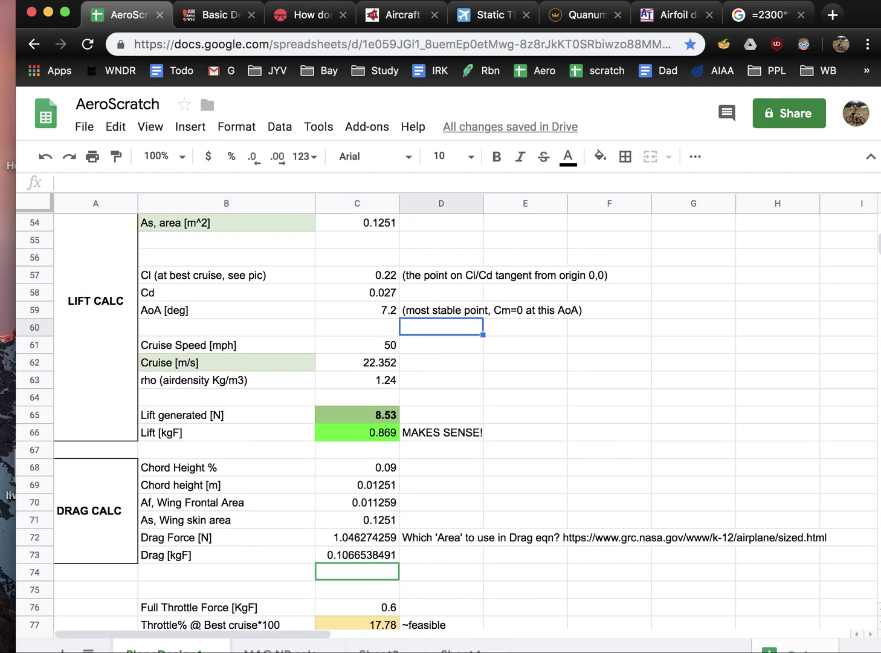
{"action": "key", "text": "super+Tab"}
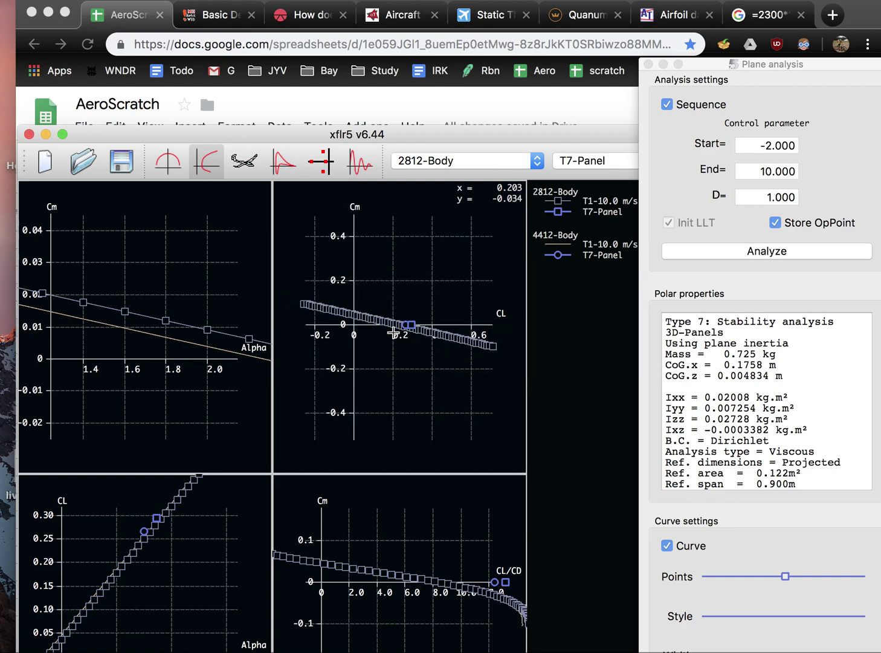
- Show the 2812-Body wing in 3-D, reposition the xflr5 window, and rotate the wing
{"action": "left_click", "coordinate": [244, 161]}
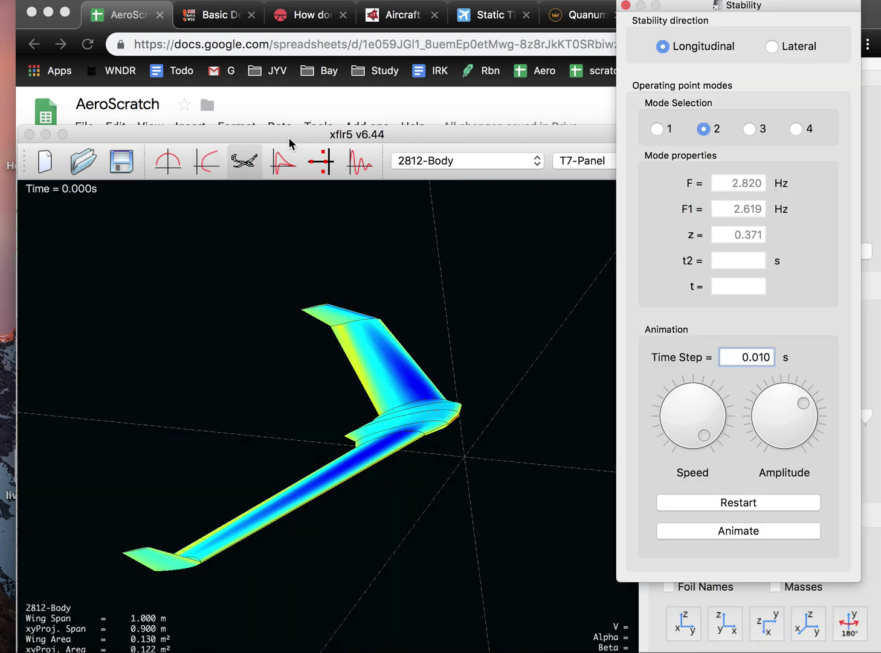
{"action": "left_click_drag", "start_coordinate": [272, 116], "coordinate": [245, 11]}
{"action": "left_click", "coordinate": [270, 216]}
{"action": "left_click_drag", "start_coordinate": [270, 216], "coordinate": [290, 199]}
{"action": "mouse_move", "coordinate": [389, 302]}
{"action": "left_mouse_down"}
{"action": "mouse_move", "coordinate": [426, 294]}
{"action": "mouse_move", "coordinate": [403, 311]}
{"action": "mouse_move", "coordinate": [346, 281]}
{"action": "mouse_move", "coordinate": [409, 264]}
{"action": "mouse_move", "coordinate": [452, 298]}
{"action": "mouse_move", "coordinate": [414, 315]}
{"action": "mouse_move", "coordinate": [384, 298]}
{"action": "mouse_move", "coordinate": [405, 300]}
{"action": "mouse_move", "coordinate": [376, 331]}
{"action": "mouse_move", "coordinate": [326, 331]}
{"action": "mouse_move", "coordinate": [374, 305]}
{"action": "left_mouse_up"}
- Move the Stability and analysis settings panels aside while orbiting the wing from further angles
{"action": "left_click_drag", "start_coordinate": [710, 9], "coordinate": [734, 124]}
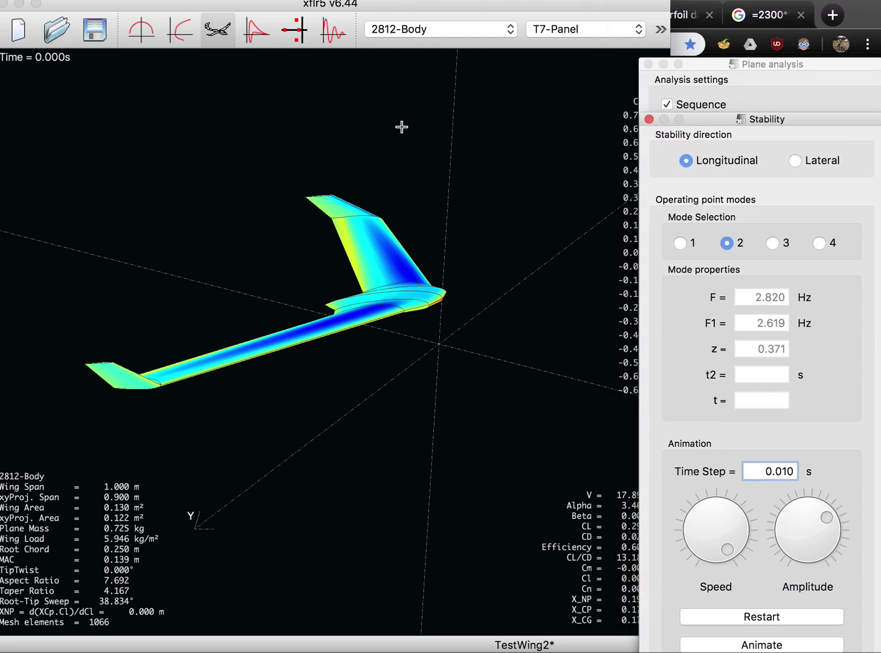
{"action": "left_click_drag", "start_coordinate": [393, 241], "coordinate": [406, 267]}
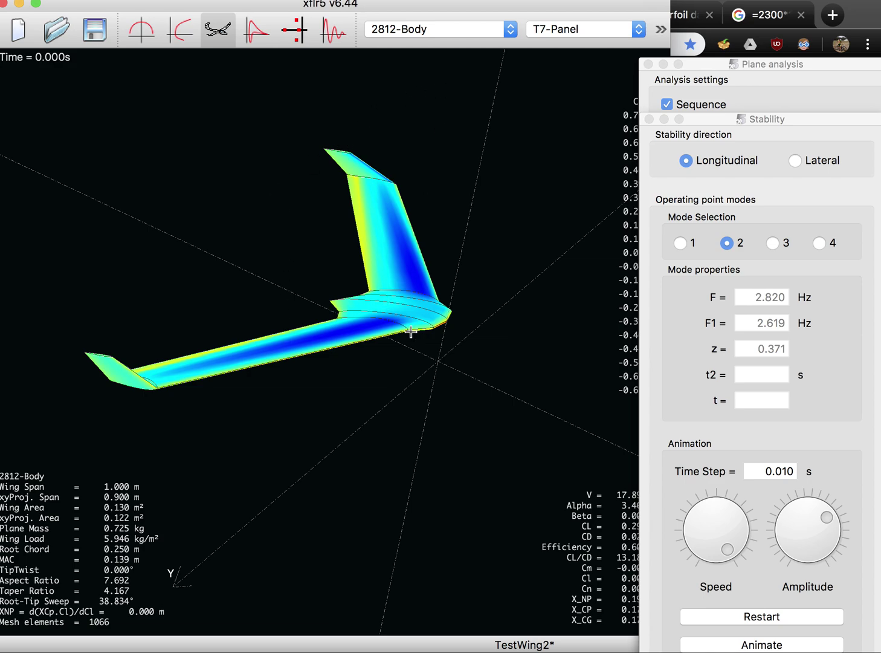
{"action": "mouse_move", "coordinate": [211, 379]}
{"action": "left_mouse_down"}
{"action": "mouse_move", "coordinate": [230, 359]}
{"action": "mouse_move", "coordinate": [166, 369]}
{"action": "mouse_move", "coordinate": [200, 361]}
{"action": "left_mouse_up"}
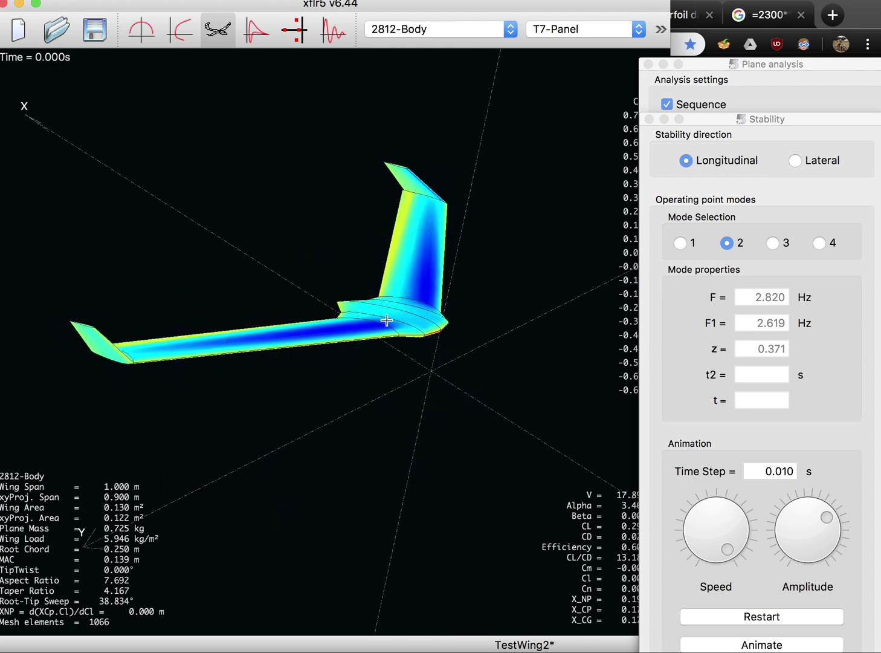
{"action": "left_click_drag", "start_coordinate": [155, 352], "coordinate": [181, 363]}
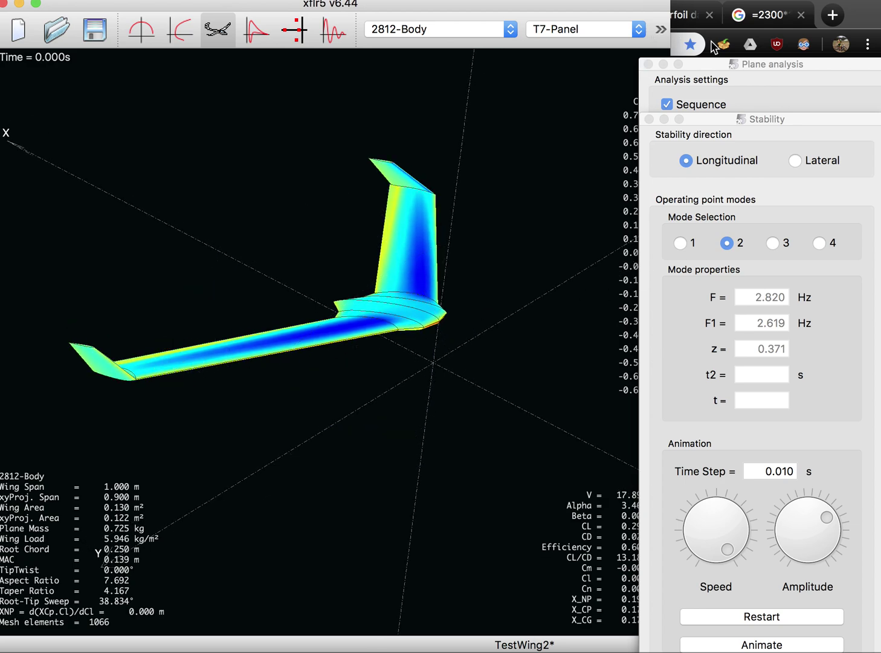
{"action": "left_click_drag", "start_coordinate": [705, 67], "coordinate": [611, 116]}
- Pick the T1-10.0 m/s-VLM1 analysis and rotate the wing to a top-down Cp view
{"action": "left_click", "coordinate": [564, 35]}
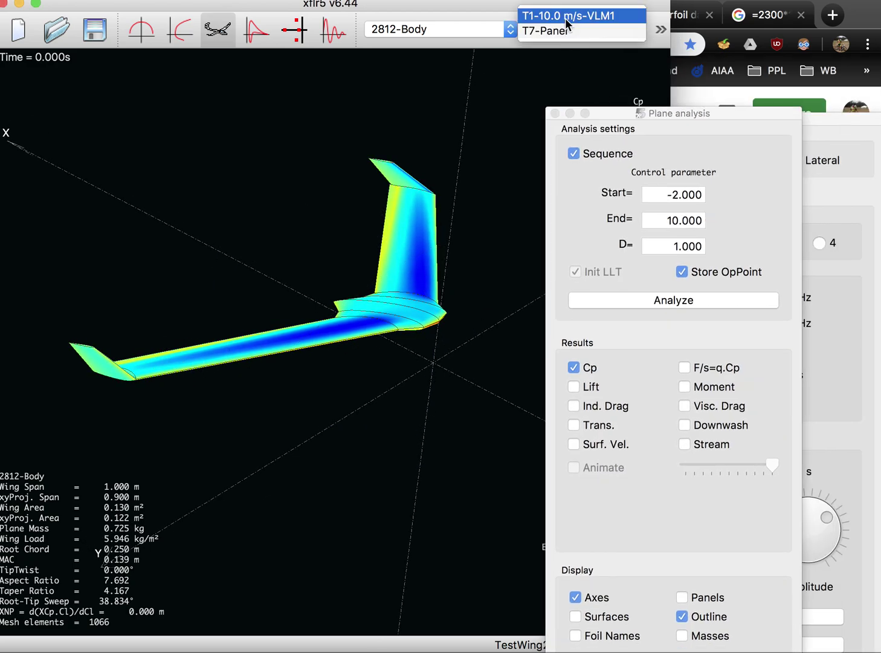
{"action": "left_click_drag", "start_coordinate": [409, 380], "coordinate": [146, 403]}
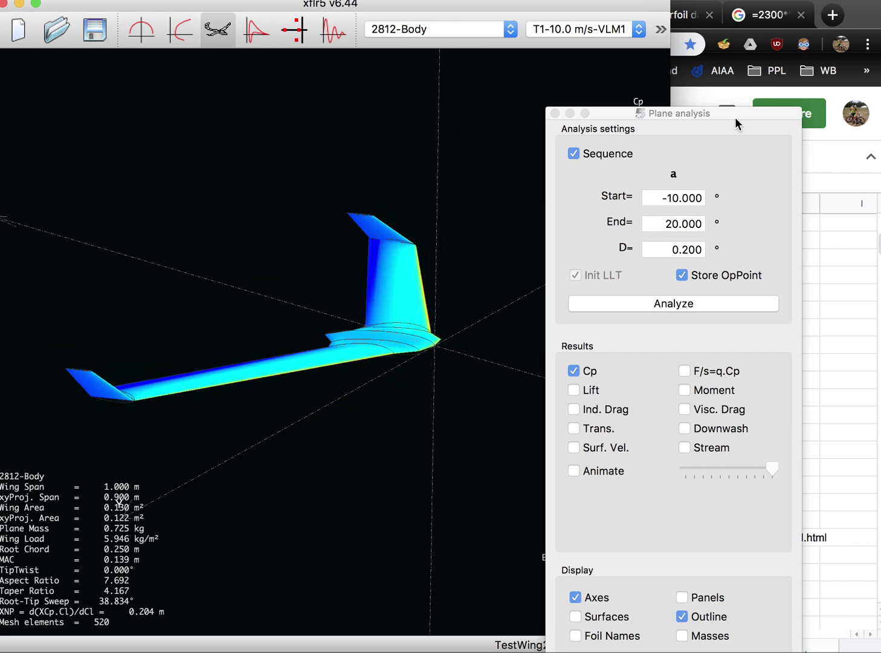
{"action": "left_click_drag", "start_coordinate": [725, 111], "coordinate": [799, 23]}
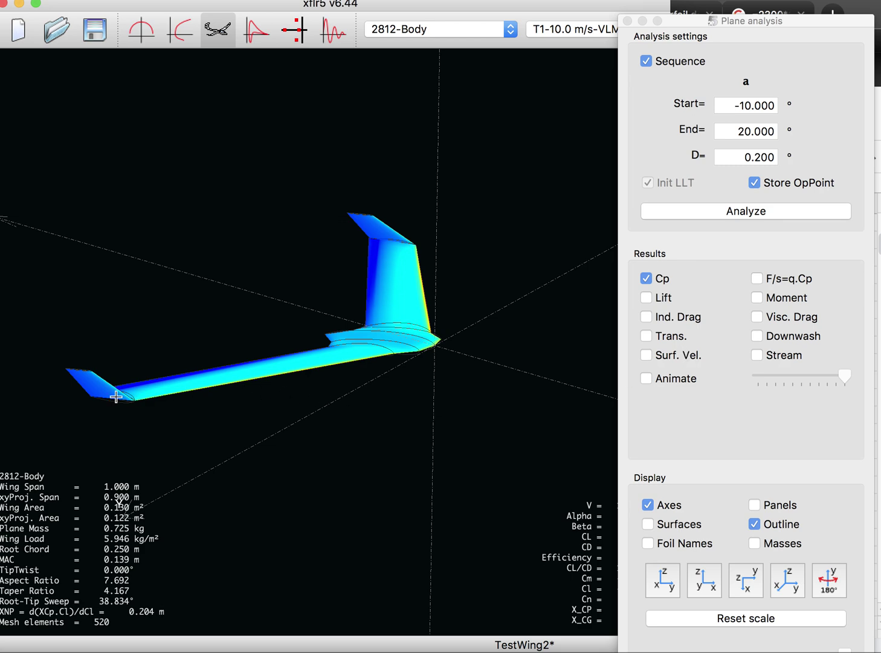
{"action": "left_click_drag", "start_coordinate": [195, 448], "coordinate": [242, 468]}
{"action": "left_click_drag", "start_coordinate": [310, 329], "coordinate": [368, 329]}
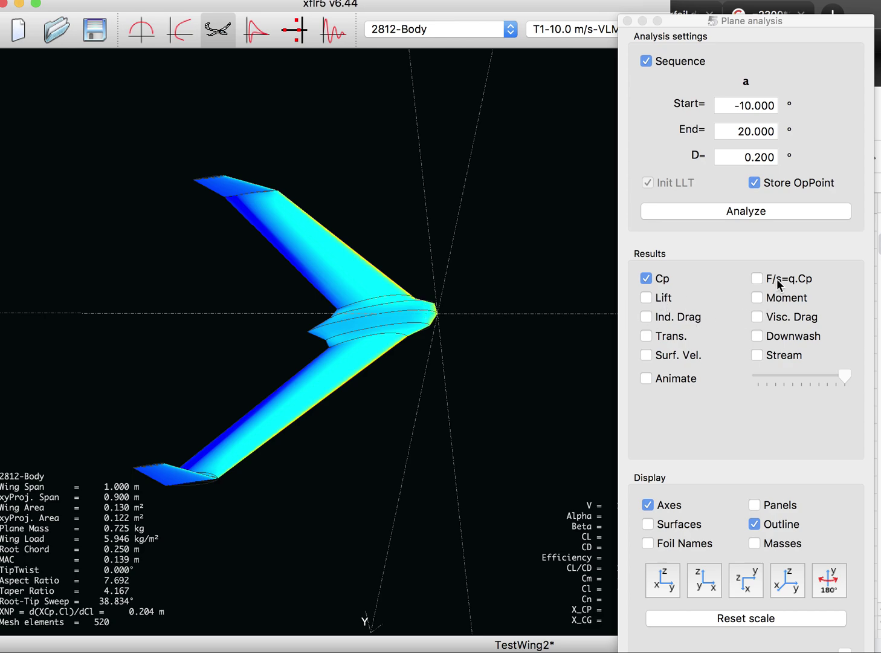
- Replace the Cp colouring with F/s=q.Cp force arrows and solid surfaces, then orbit the wing edge-on
{"action": "left_click", "coordinate": [757, 279]}
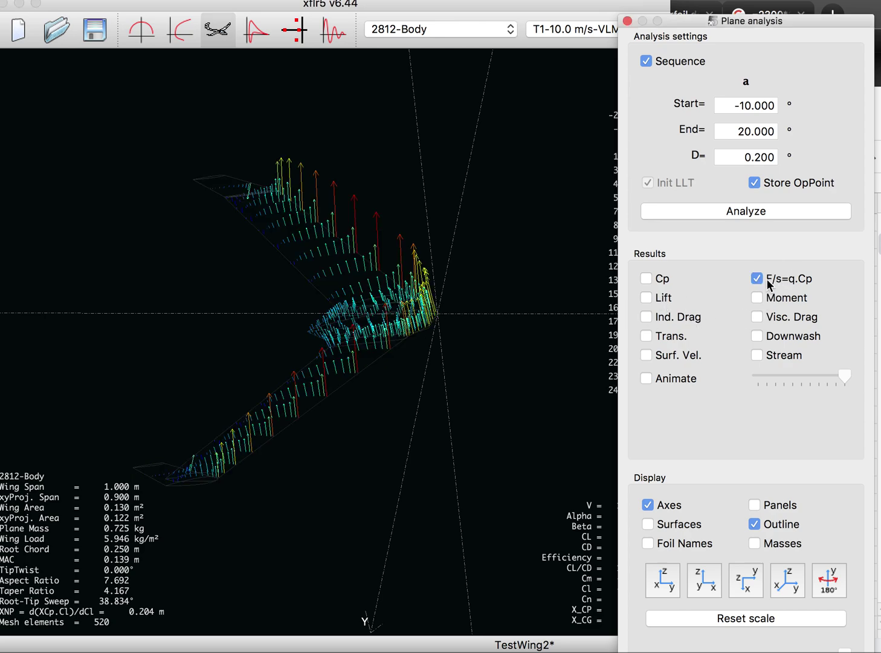
{"action": "left_click", "coordinate": [677, 530]}
{"action": "left_click_drag", "start_coordinate": [335, 377], "coordinate": [395, 351]}
{"action": "left_click_drag", "start_coordinate": [413, 315], "coordinate": [394, 299]}
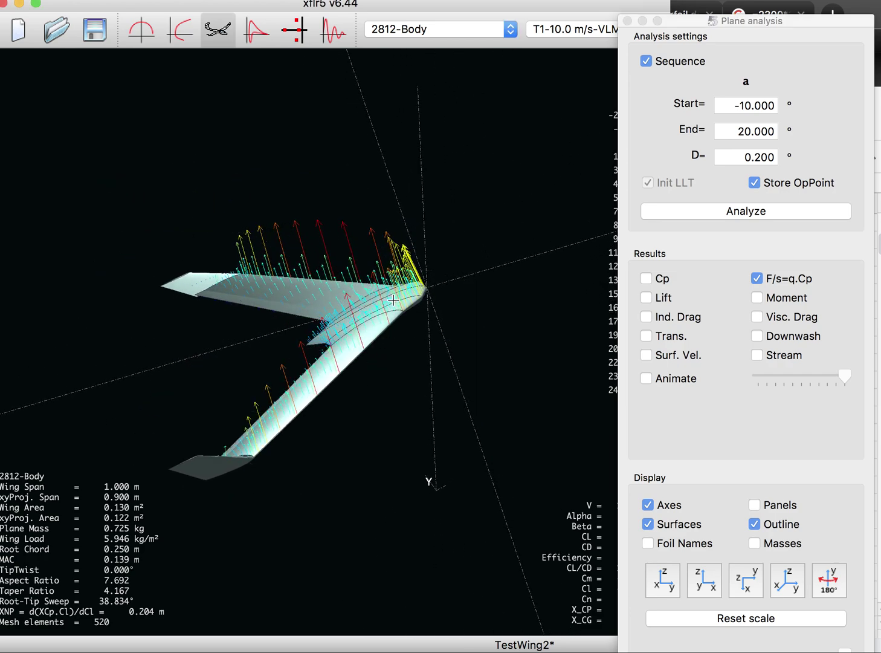
{"action": "left_click_drag", "start_coordinate": [220, 301], "coordinate": [266, 309]}
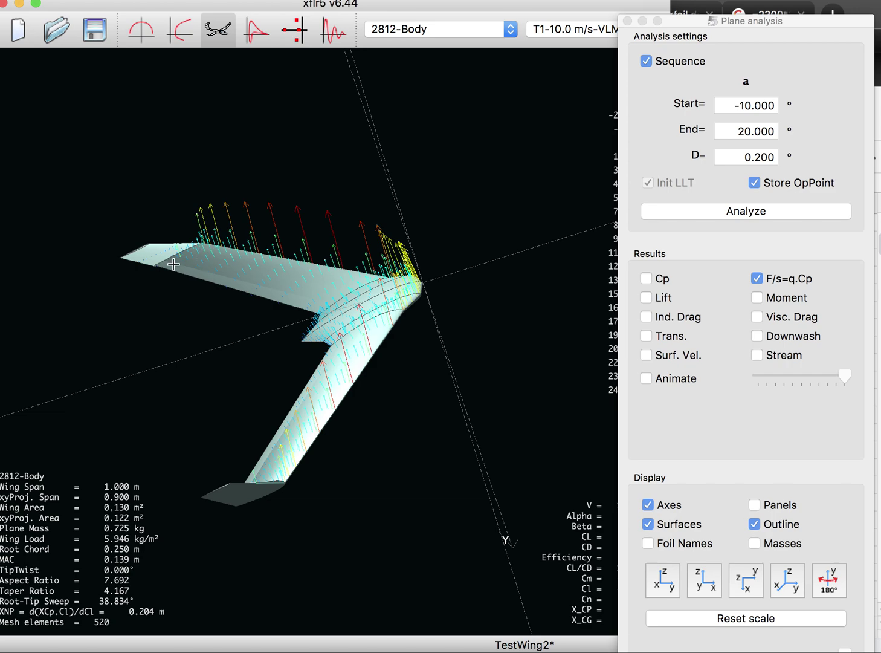
{"action": "left_click_drag", "start_coordinate": [362, 295], "coordinate": [665, 246]}
- Overlay the lift distribution, view it edge-on from the front, and move the analysis panel aside
{"action": "left_click", "coordinate": [666, 297]}
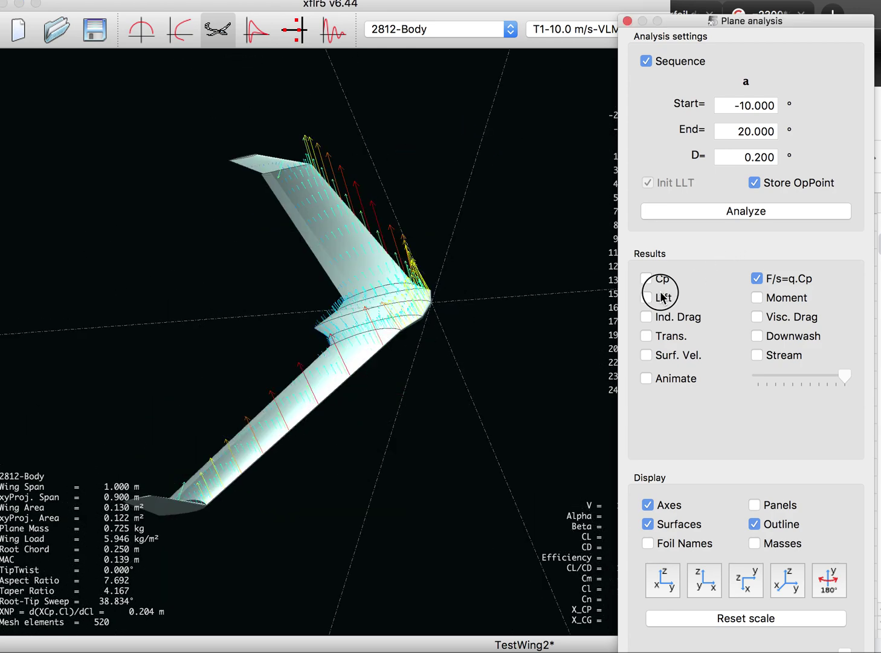
{"action": "left_click_drag", "start_coordinate": [469, 387], "coordinate": [320, 446]}
{"action": "scroll", "coordinate": [329, 439], "scroll_direction": "down", "scroll_amount": 3}
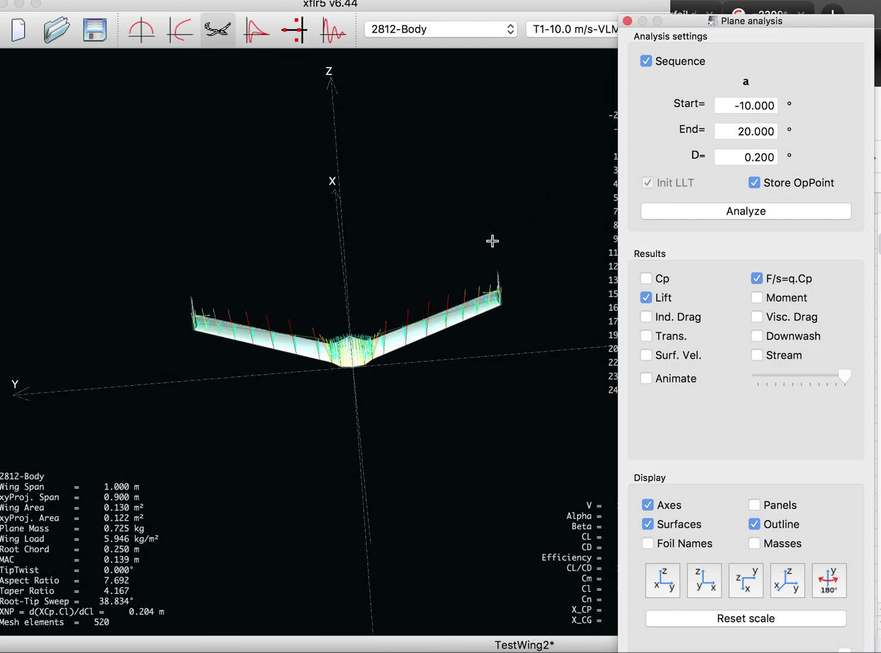
{"action": "left_click_drag", "start_coordinate": [685, 29], "coordinate": [706, 6]}
{"action": "scroll", "coordinate": [411, 375], "scroll_direction": "up", "scroll_amount": 5}
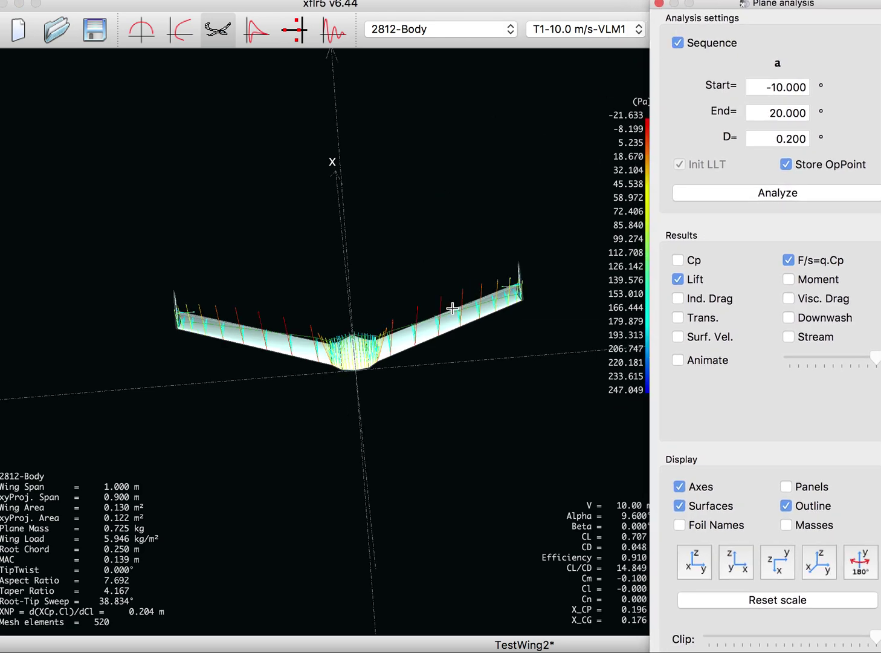
- Orbit the wing through side and three-quarter views to inspect the lift distribution
{"action": "left_click_drag", "start_coordinate": [474, 356], "coordinate": [337, 341]}
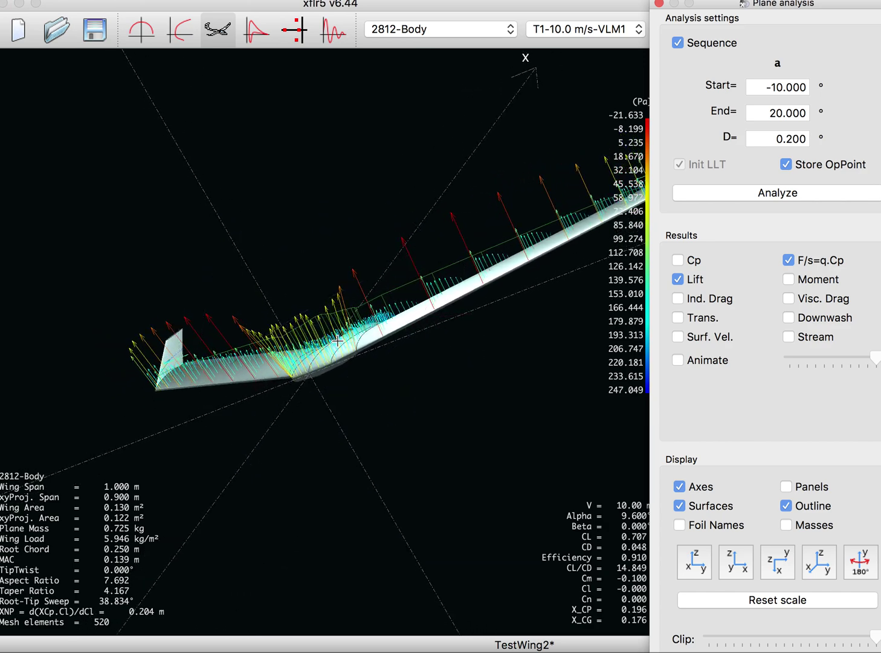
{"action": "left_click_drag", "start_coordinate": [219, 366], "coordinate": [108, 371]}
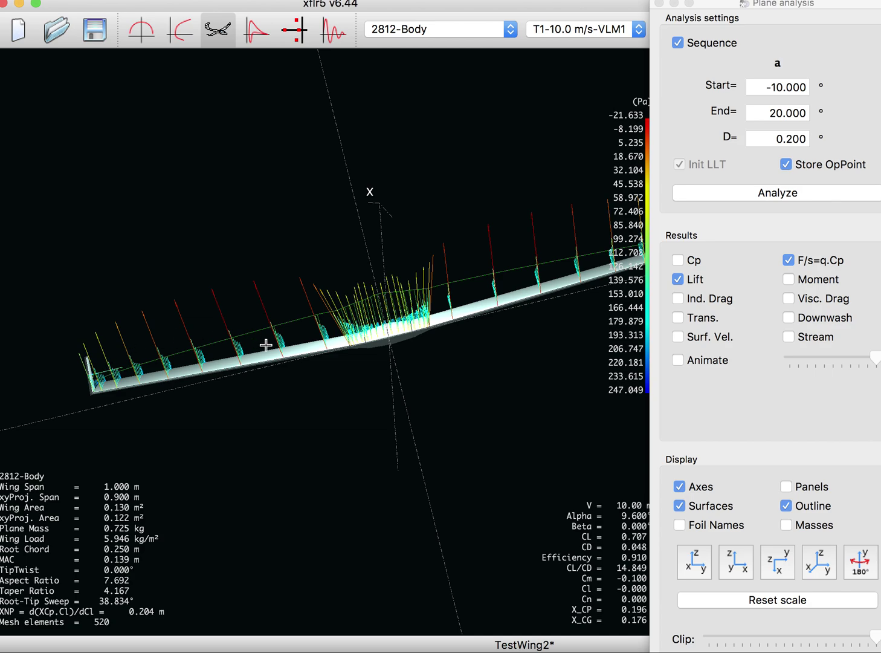
{"action": "left_click_drag", "start_coordinate": [266, 344], "coordinate": [435, 350]}
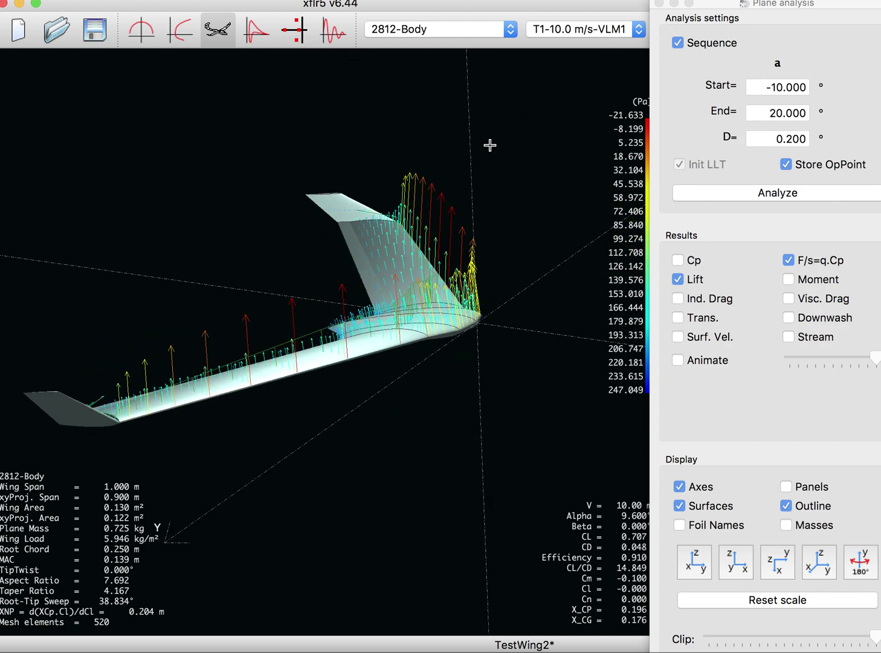
{"action": "left_click_drag", "start_coordinate": [360, 292], "coordinate": [364, 320]}
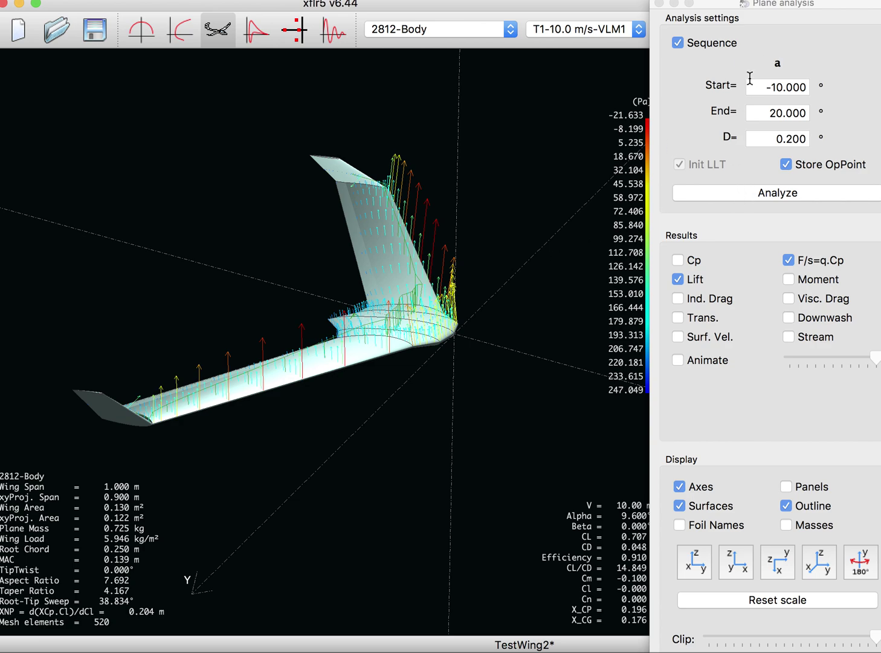
- Turn on Animate so the wing's lift and force arrows play through the operating points
{"action": "left_click", "coordinate": [706, 361]}
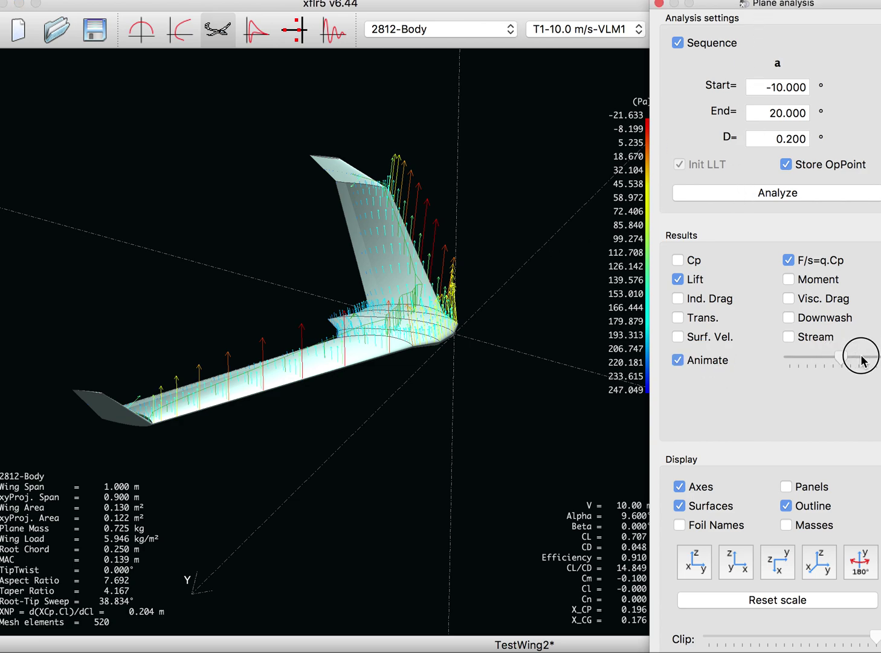